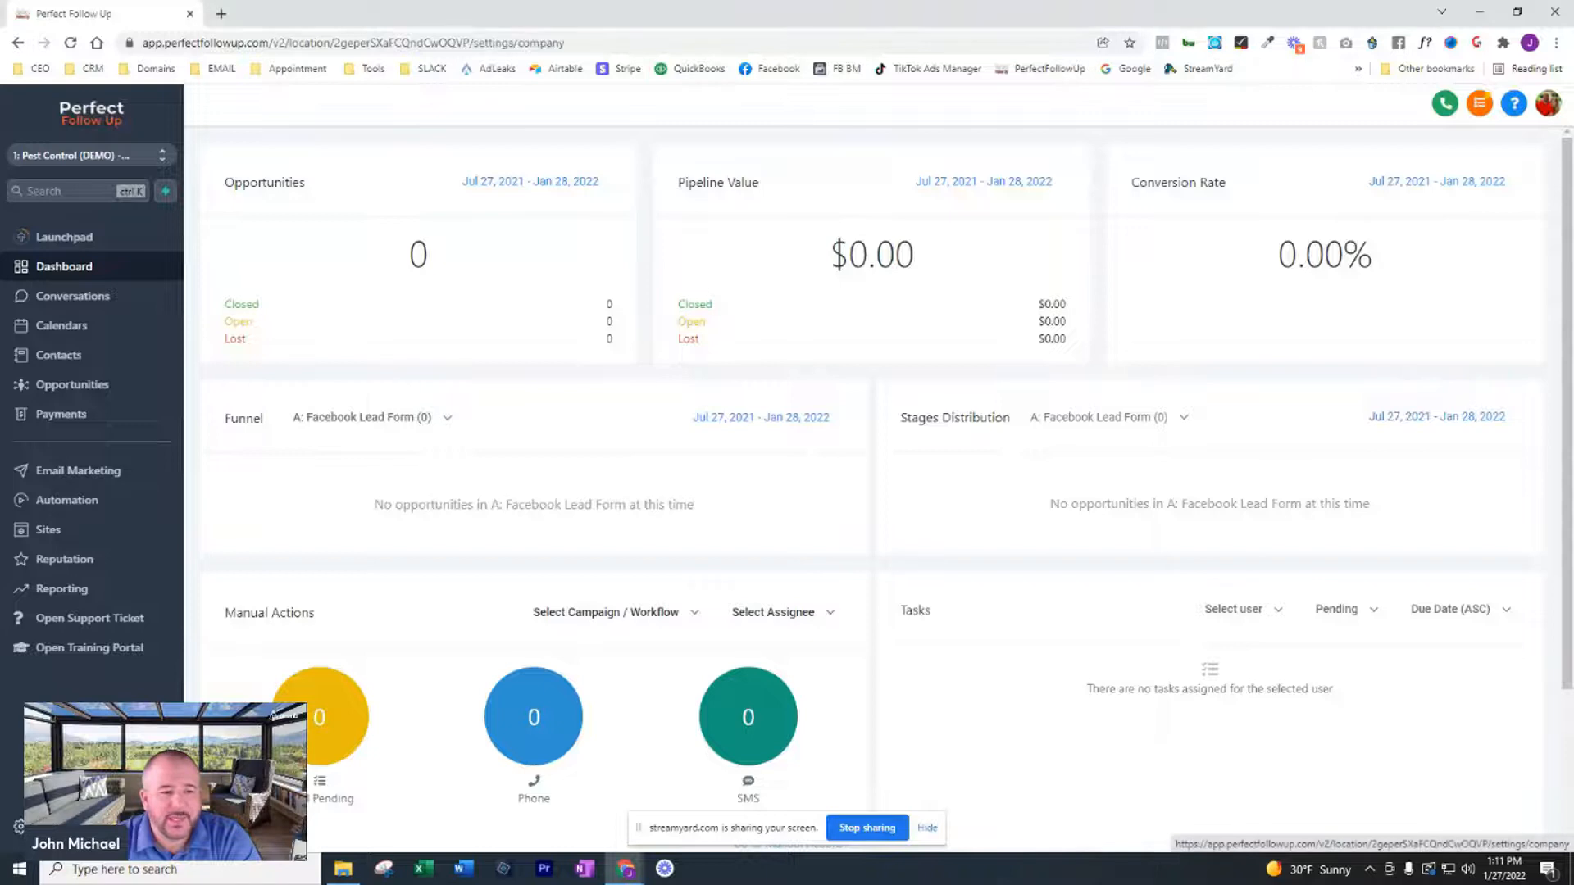
Start a new employee record in the My Staff settings and enter the employee's first and last name
click(48, 398)
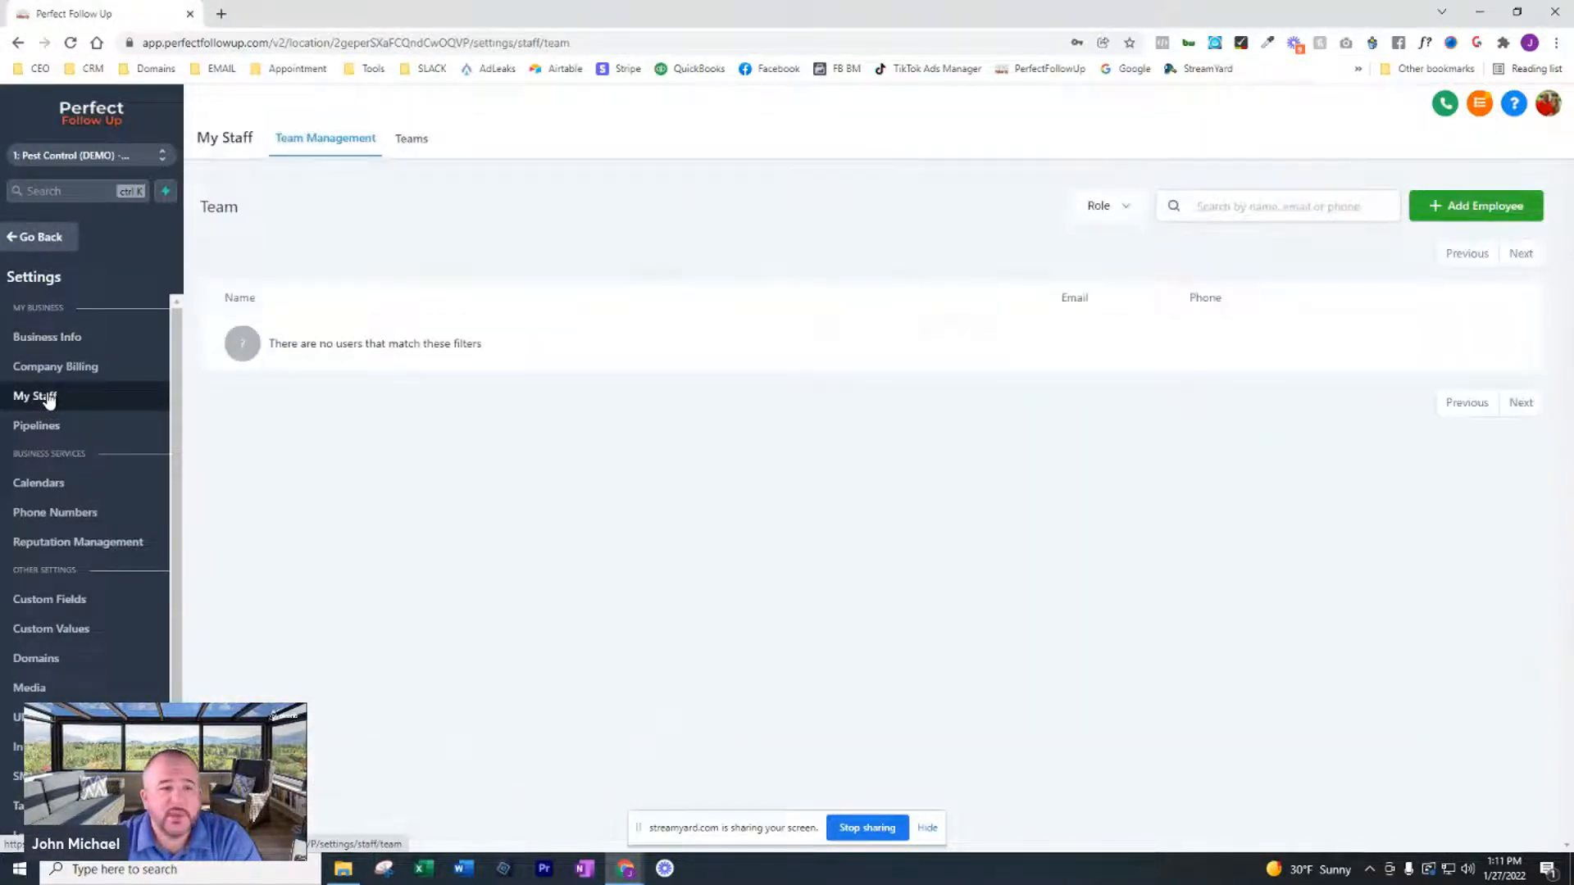
click(1483, 206)
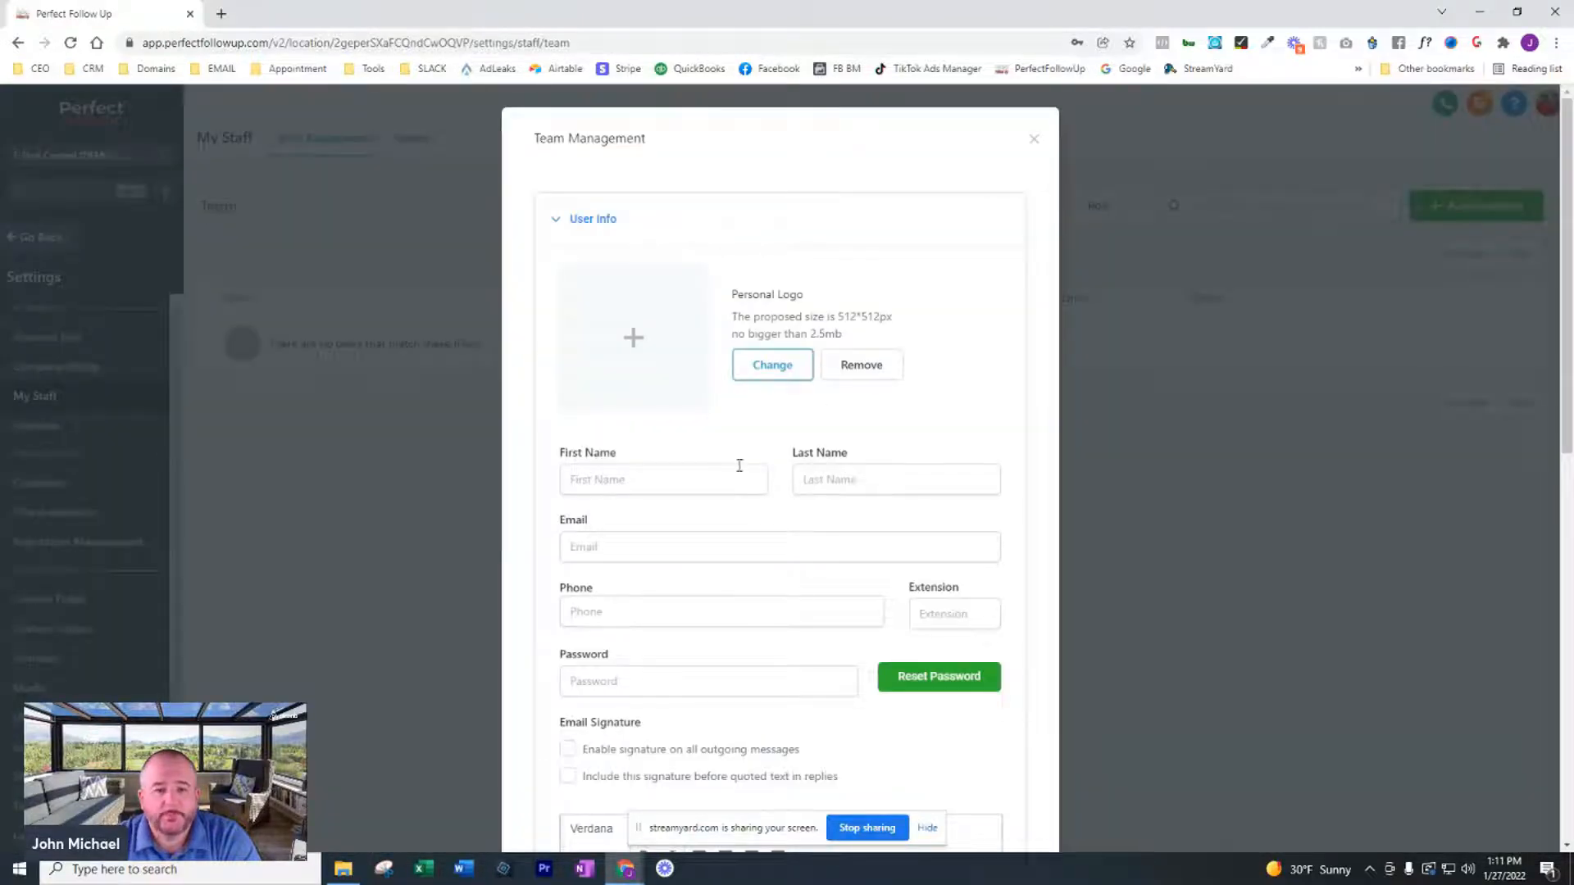
click(705, 477)
text(John)
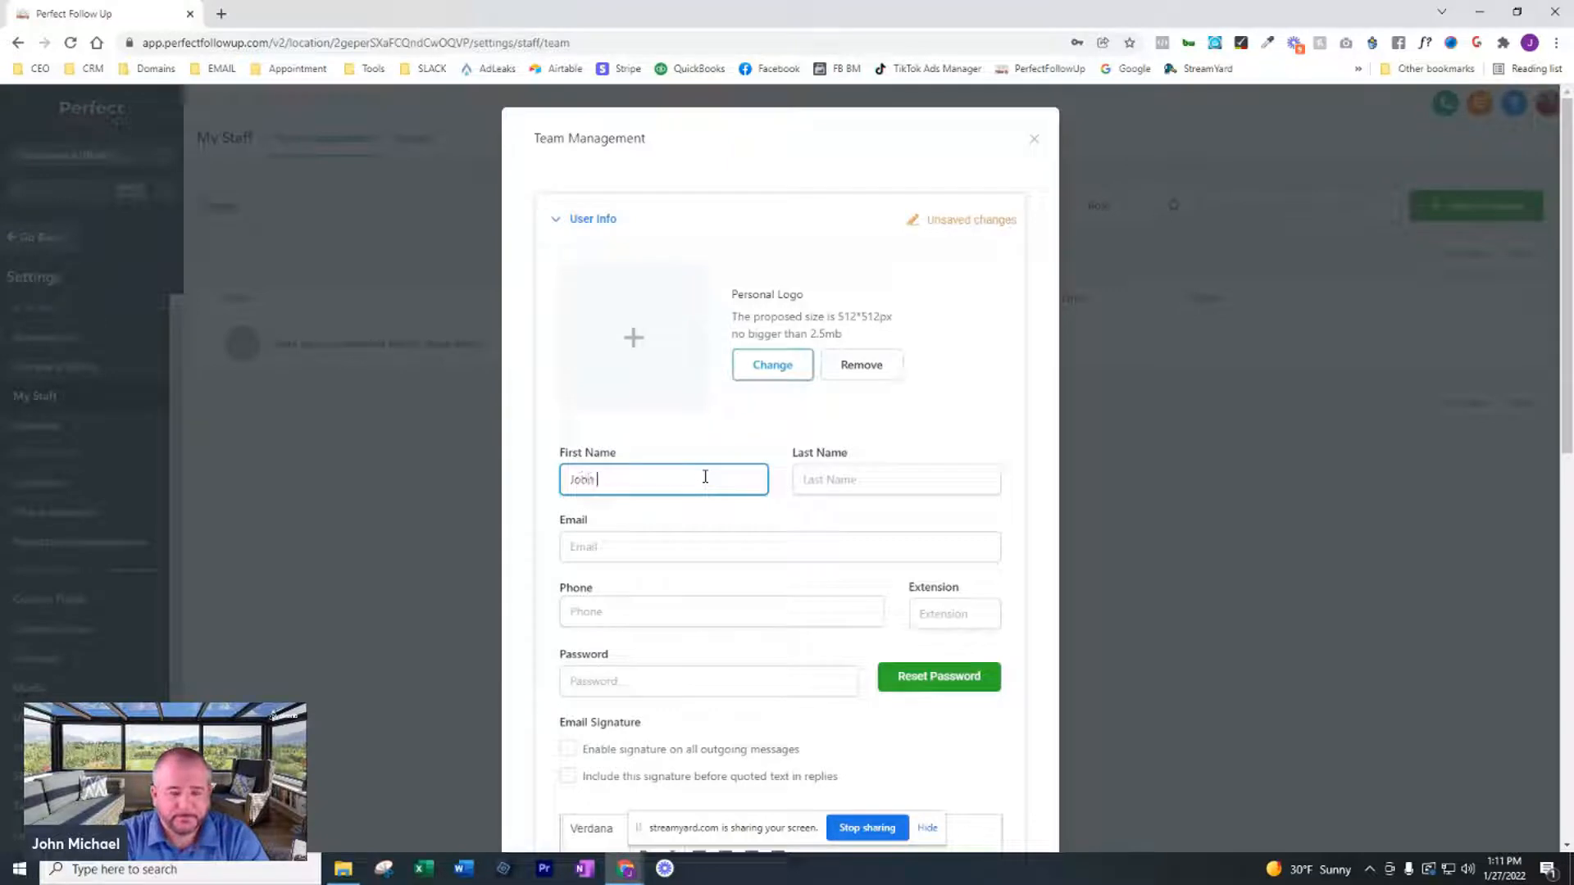
key(Tab)
text(Doe)
key(Tab)
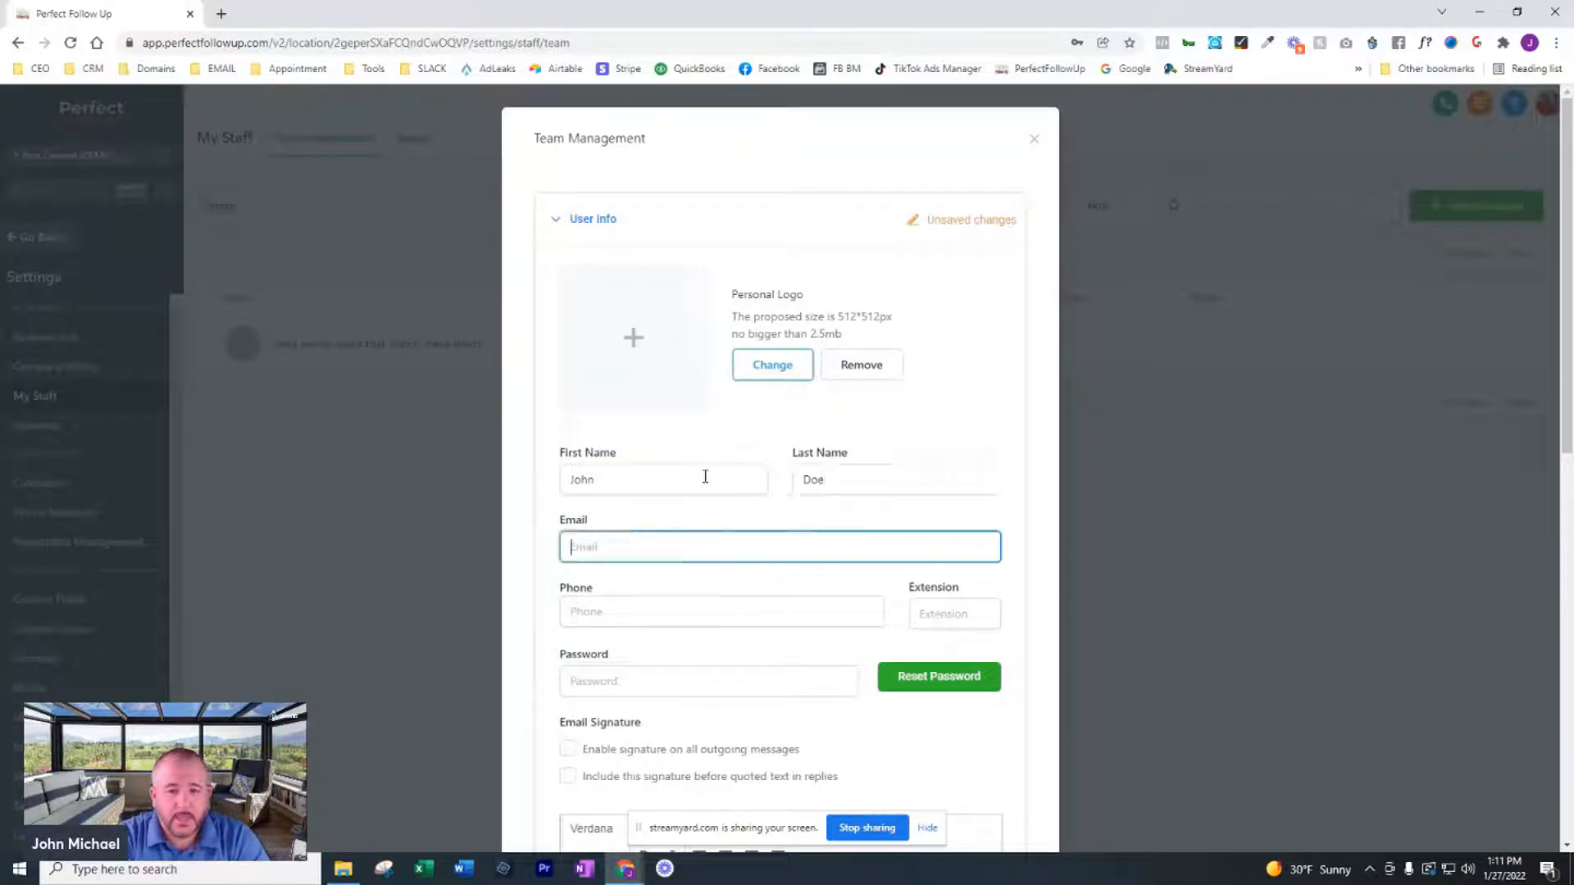
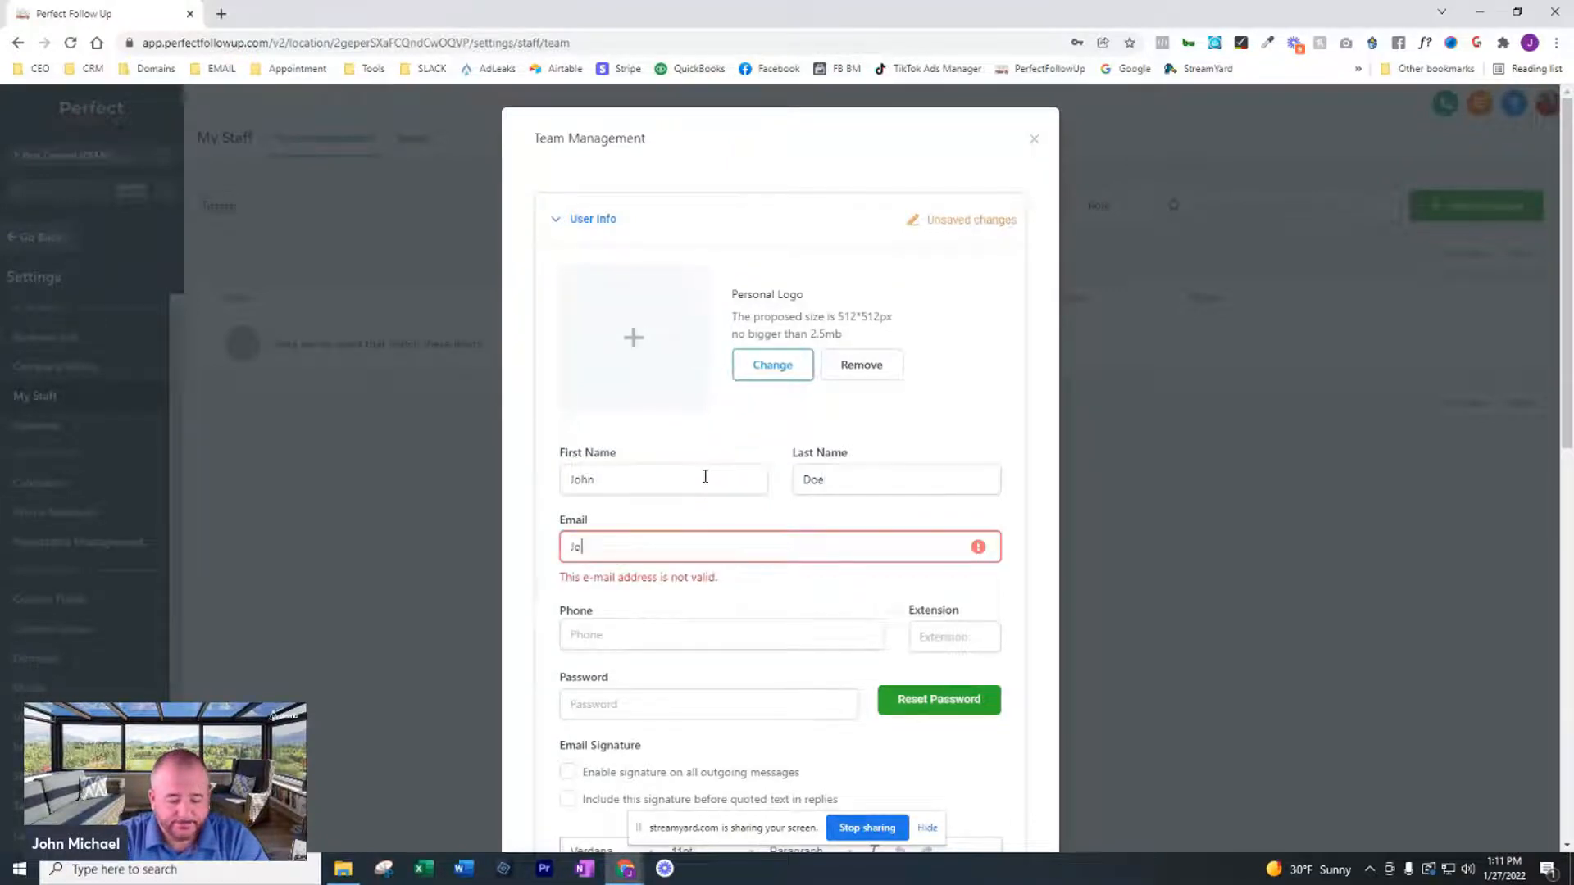
Enter the new employee's e-mail address and phone number
key(Tab)
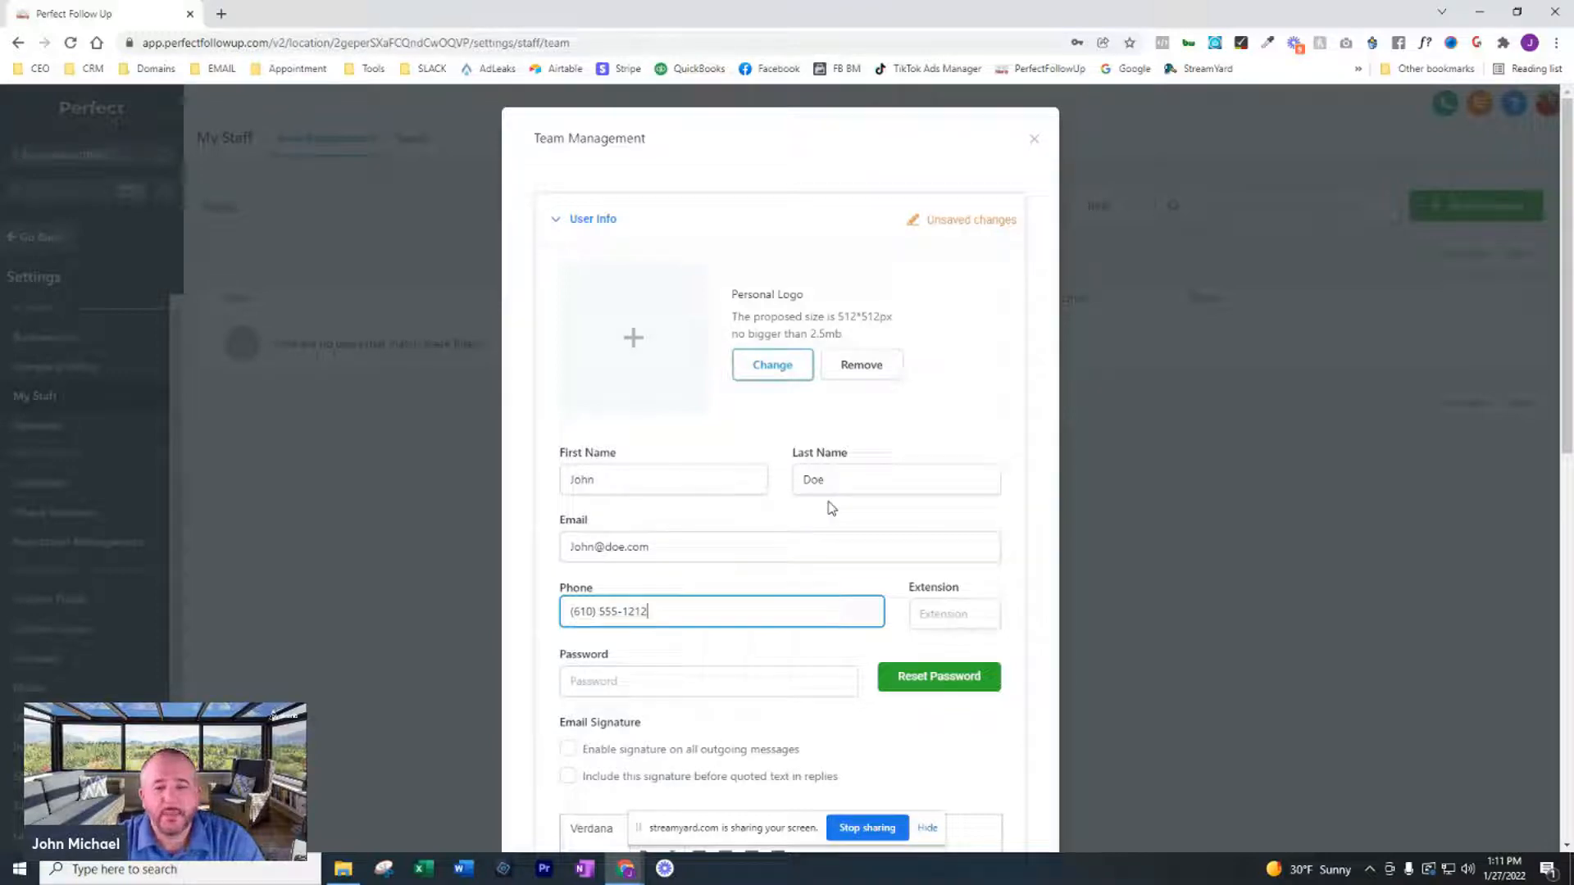
Examine the password, email signature and calendar options in the new employee's user info
scroll(844, 507, down, 1)
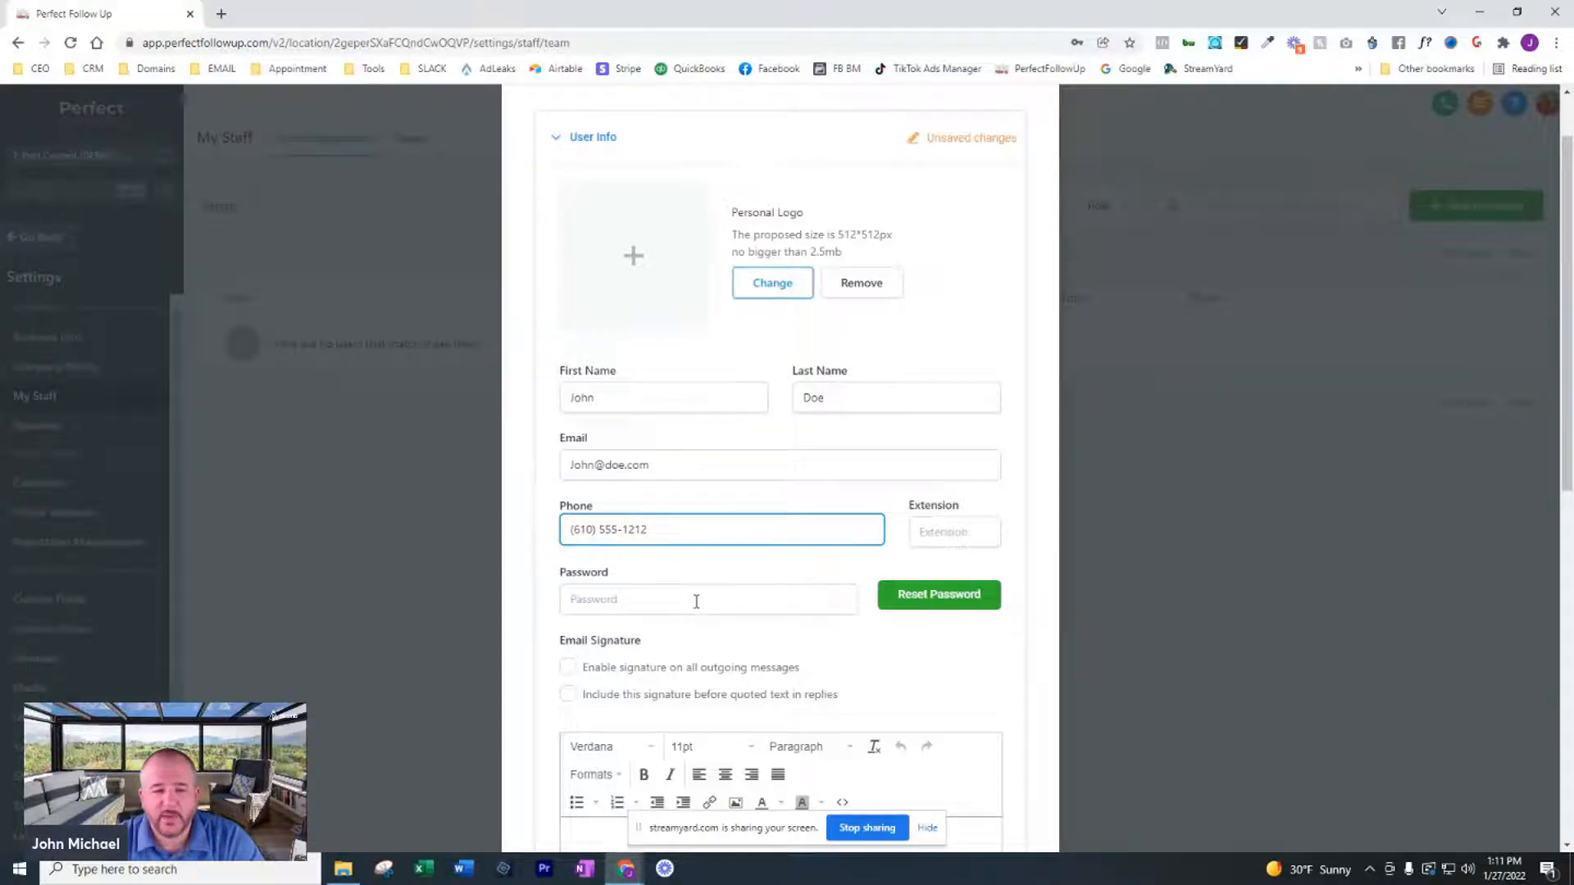
scroll(704, 587, down, 1)
click(735, 526)
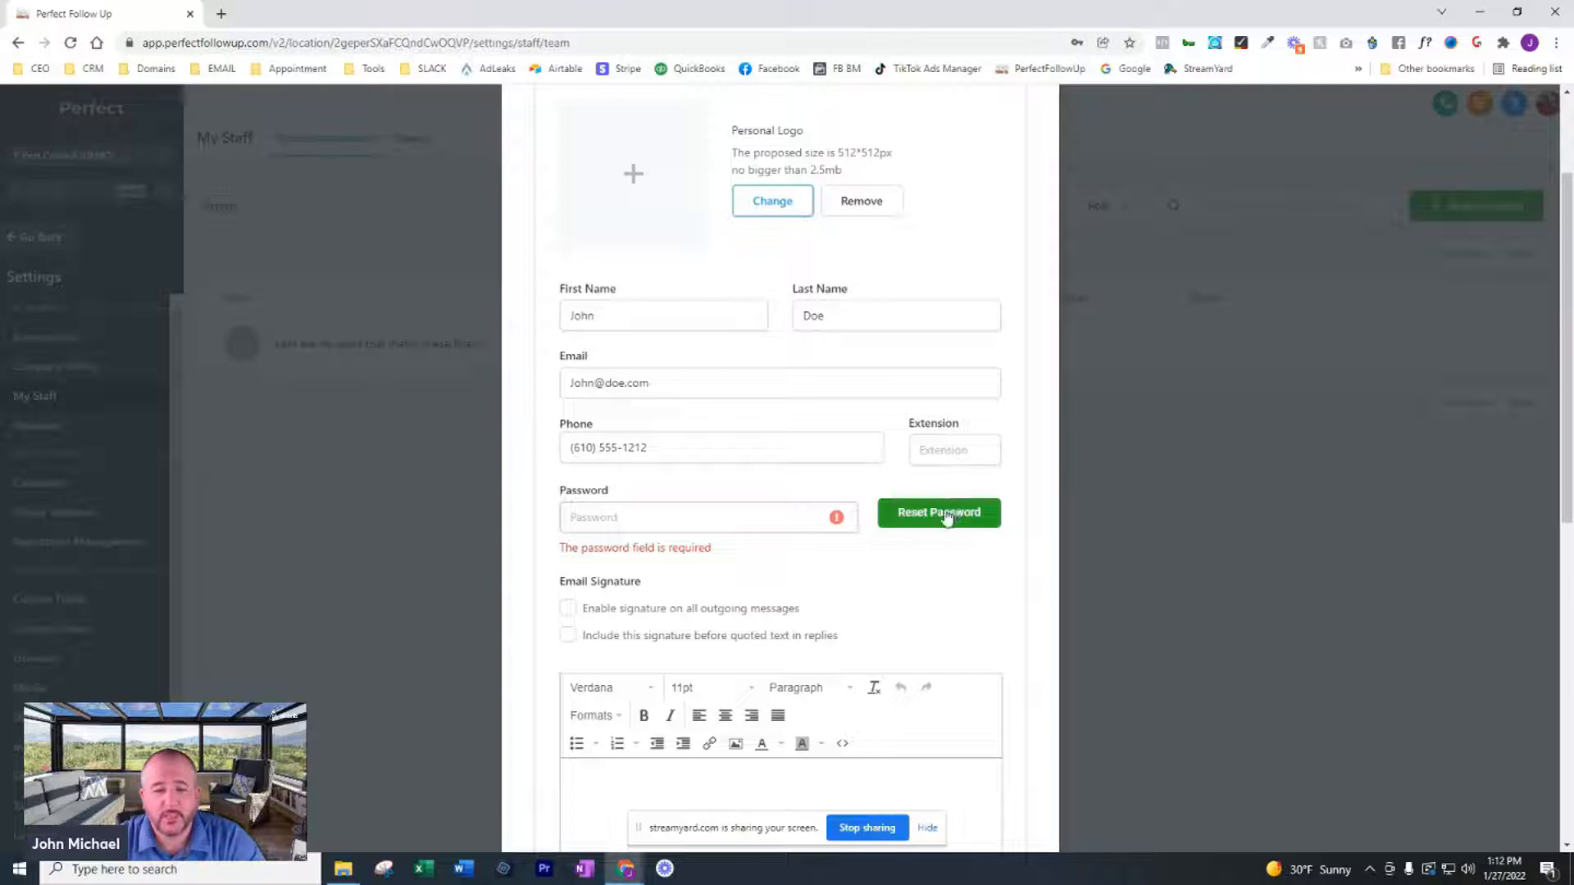
scroll(942, 558, down, 2)
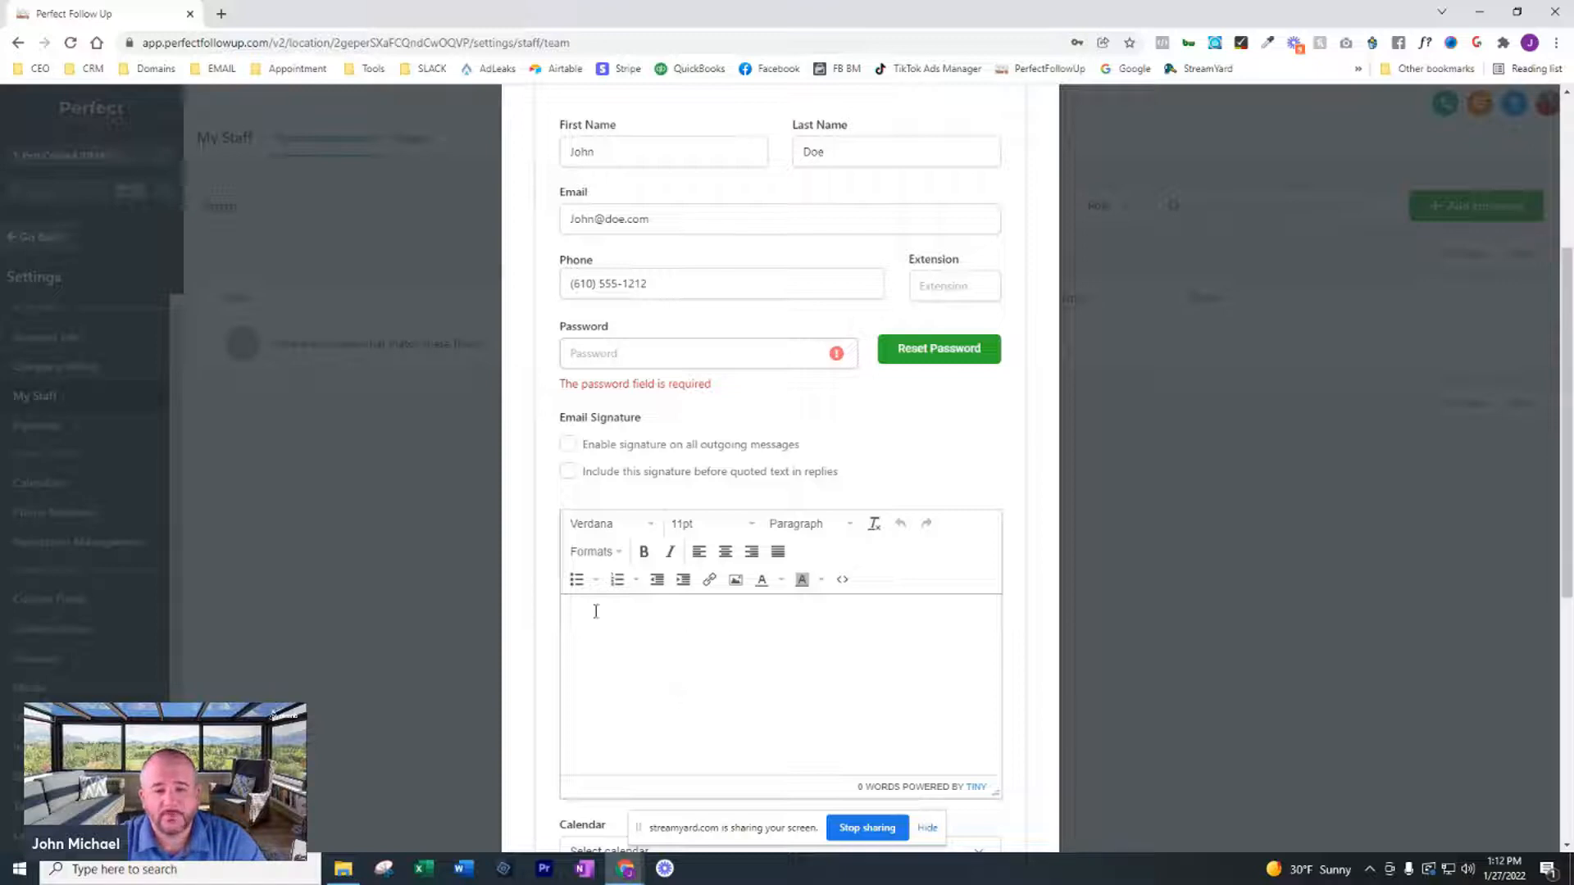
scroll(861, 604, down, 4)
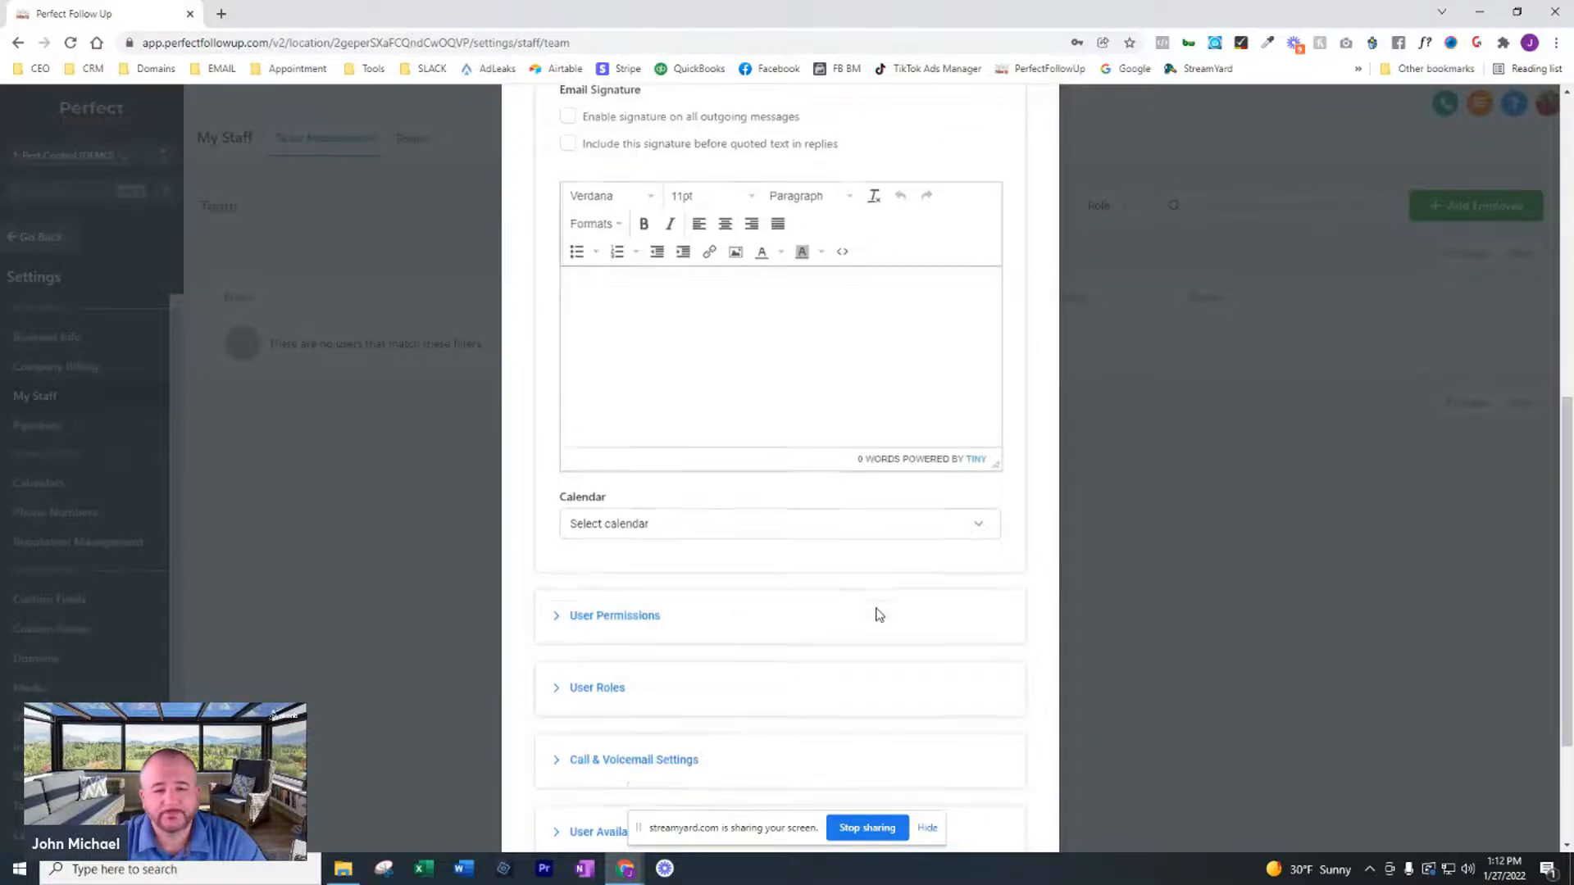
click(977, 526)
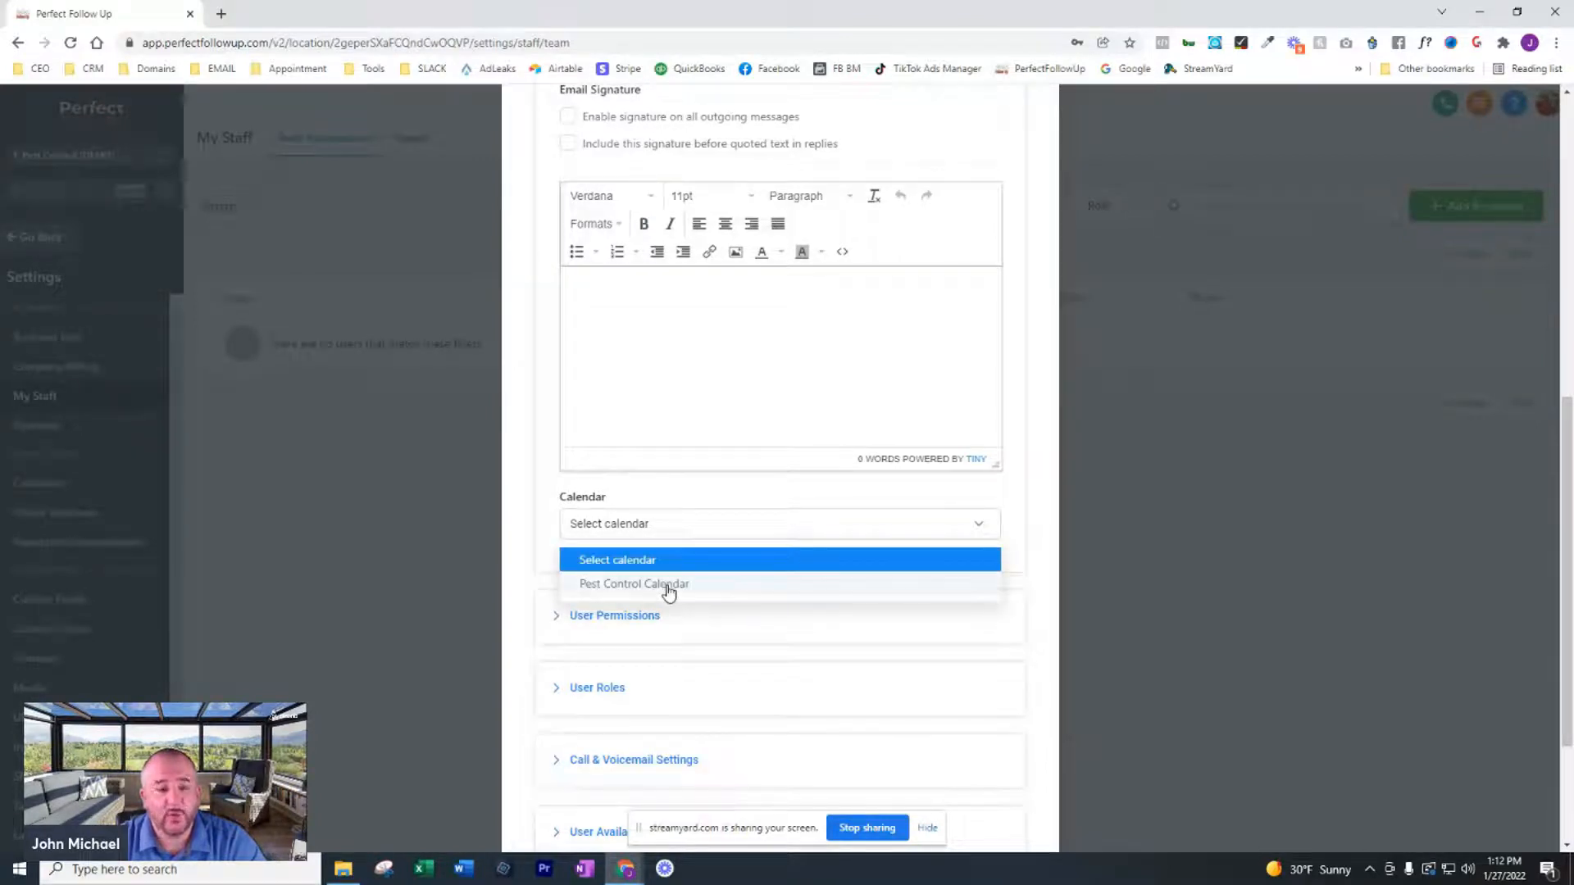
click(1019, 510)
scroll(991, 496, down, 2)
Turn off the Campaigns, Triggers, Settings, Marketing and Agent Reporting permissions for the new employee
click(833, 477)
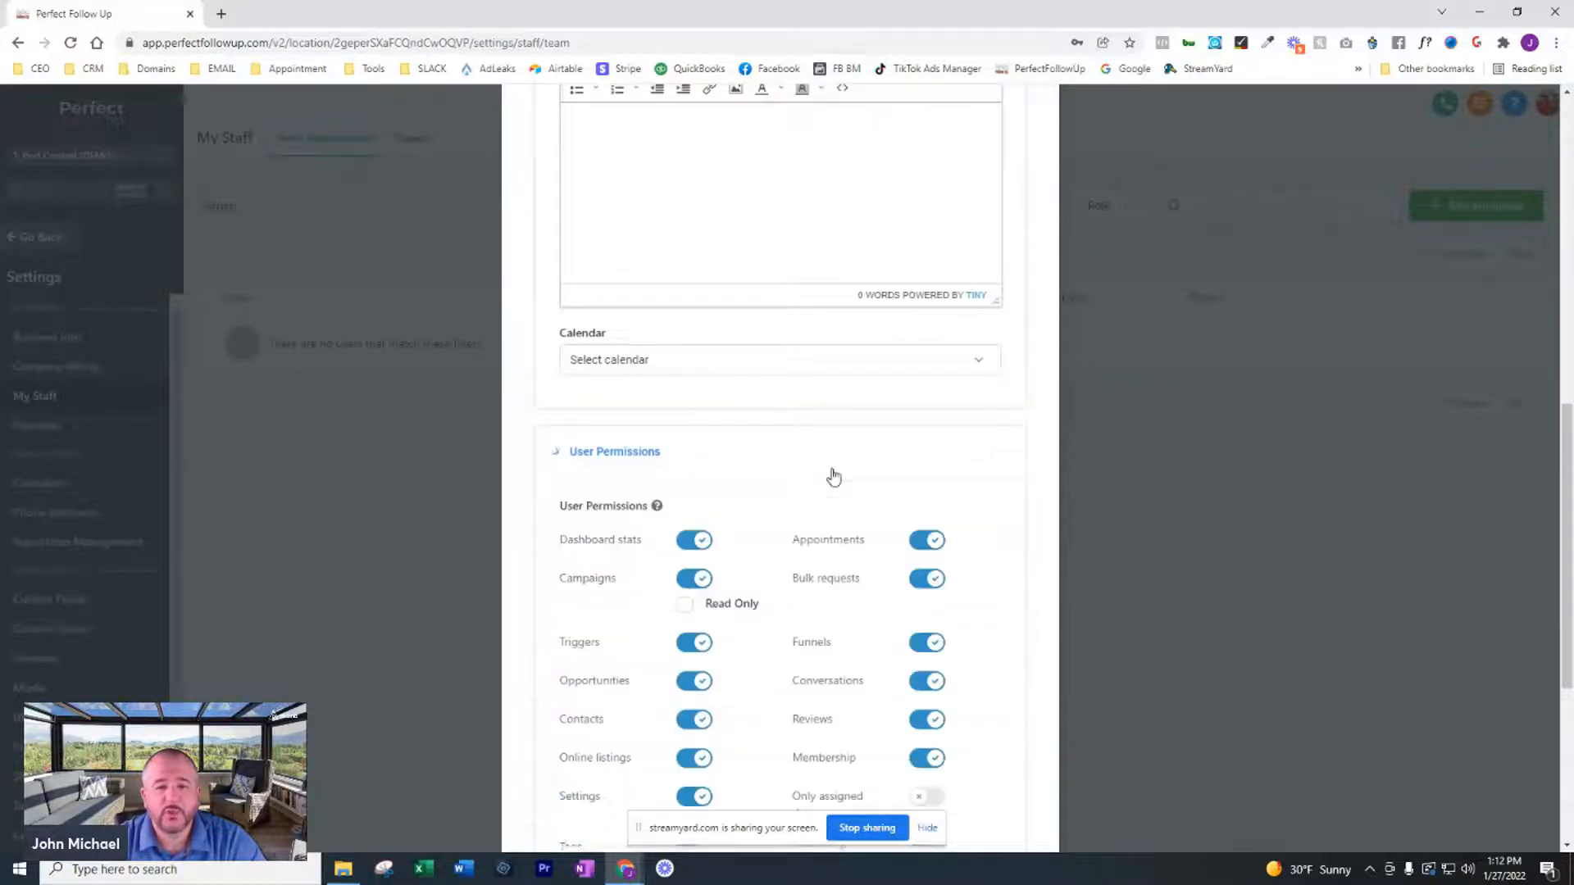
scroll(1193, 333, down, 4)
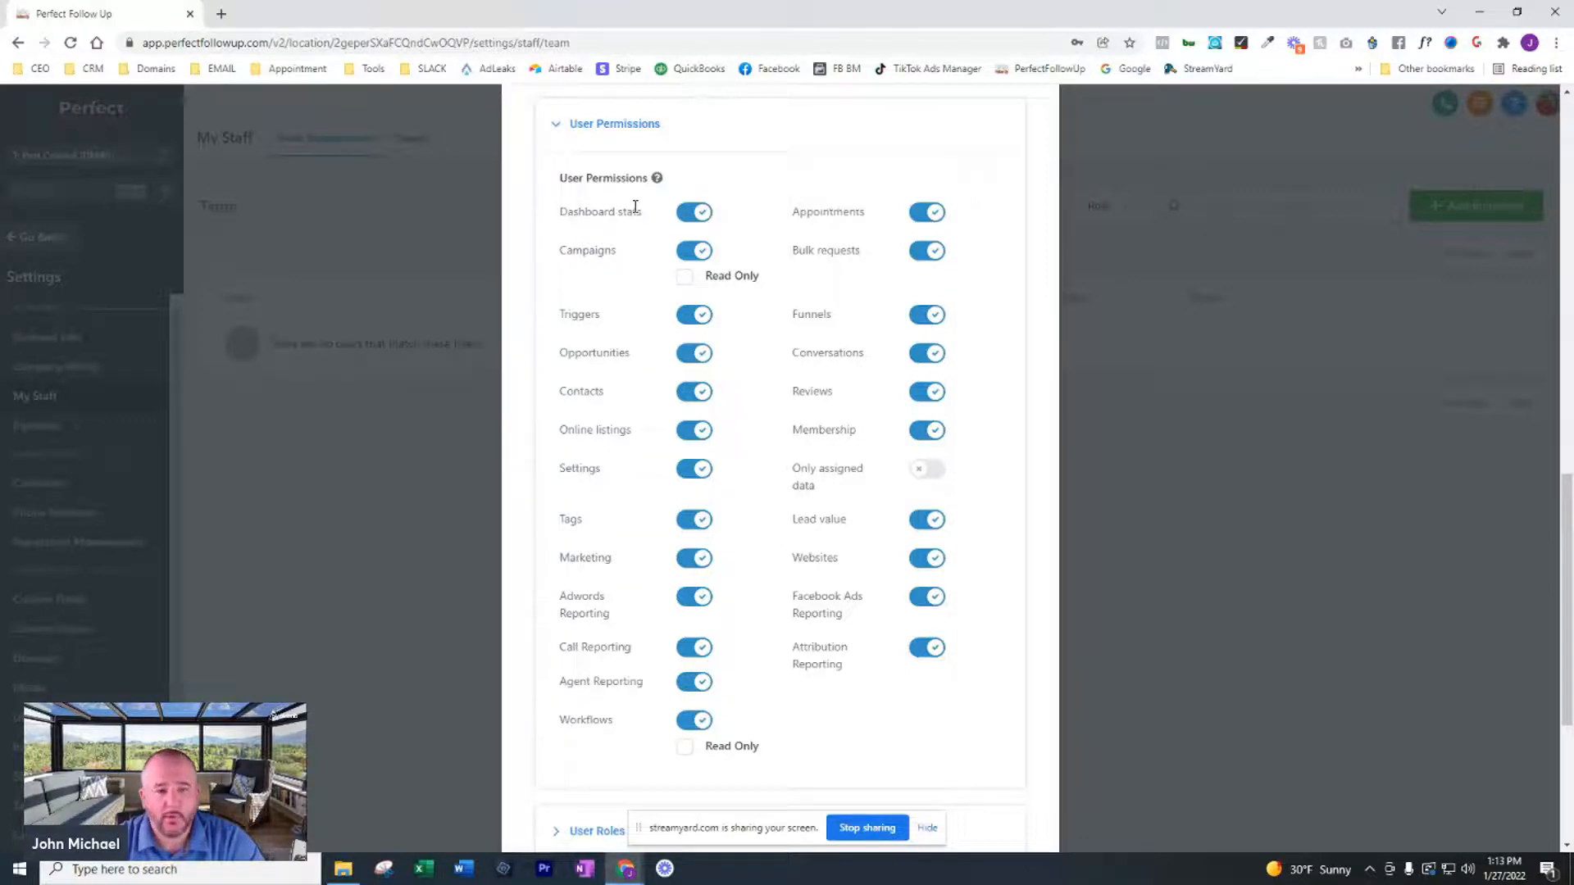
click(702, 251)
click(702, 292)
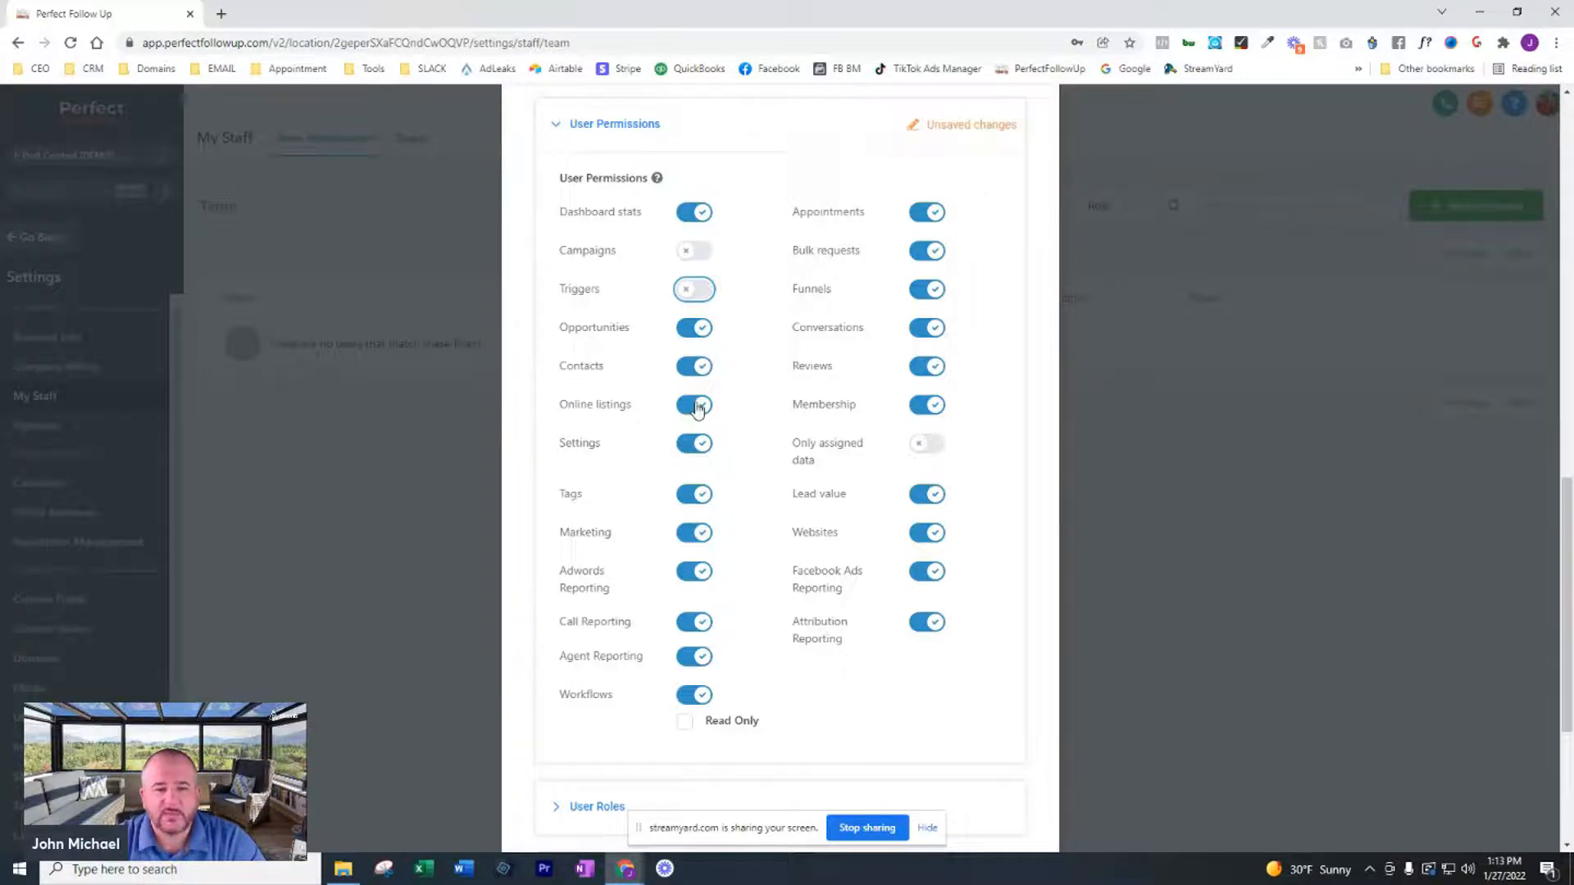
click(703, 447)
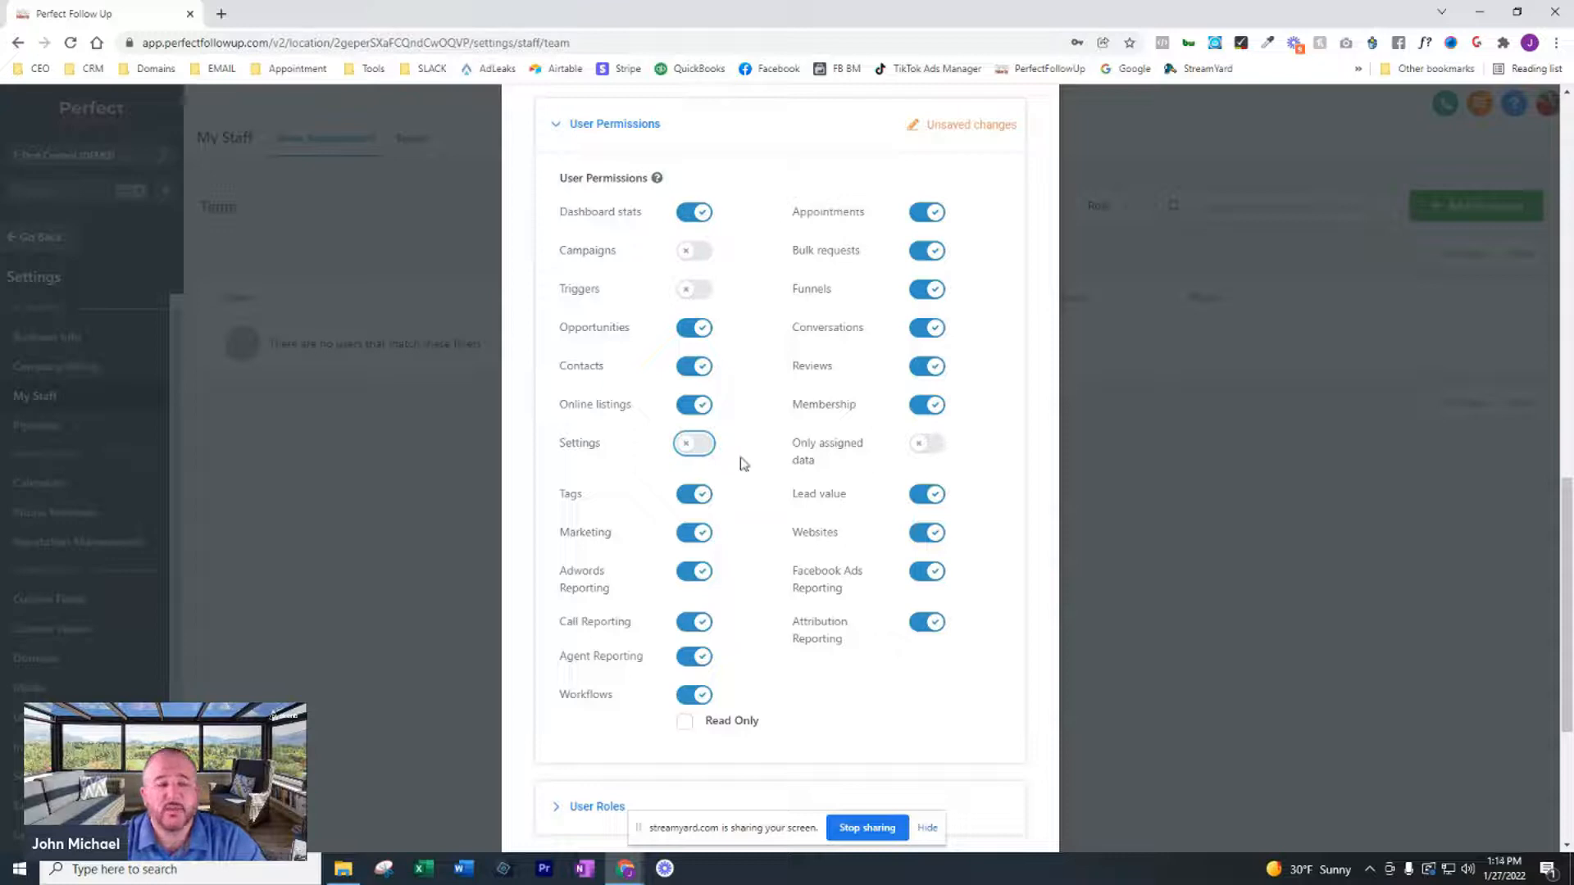
scroll(734, 450, down, 2)
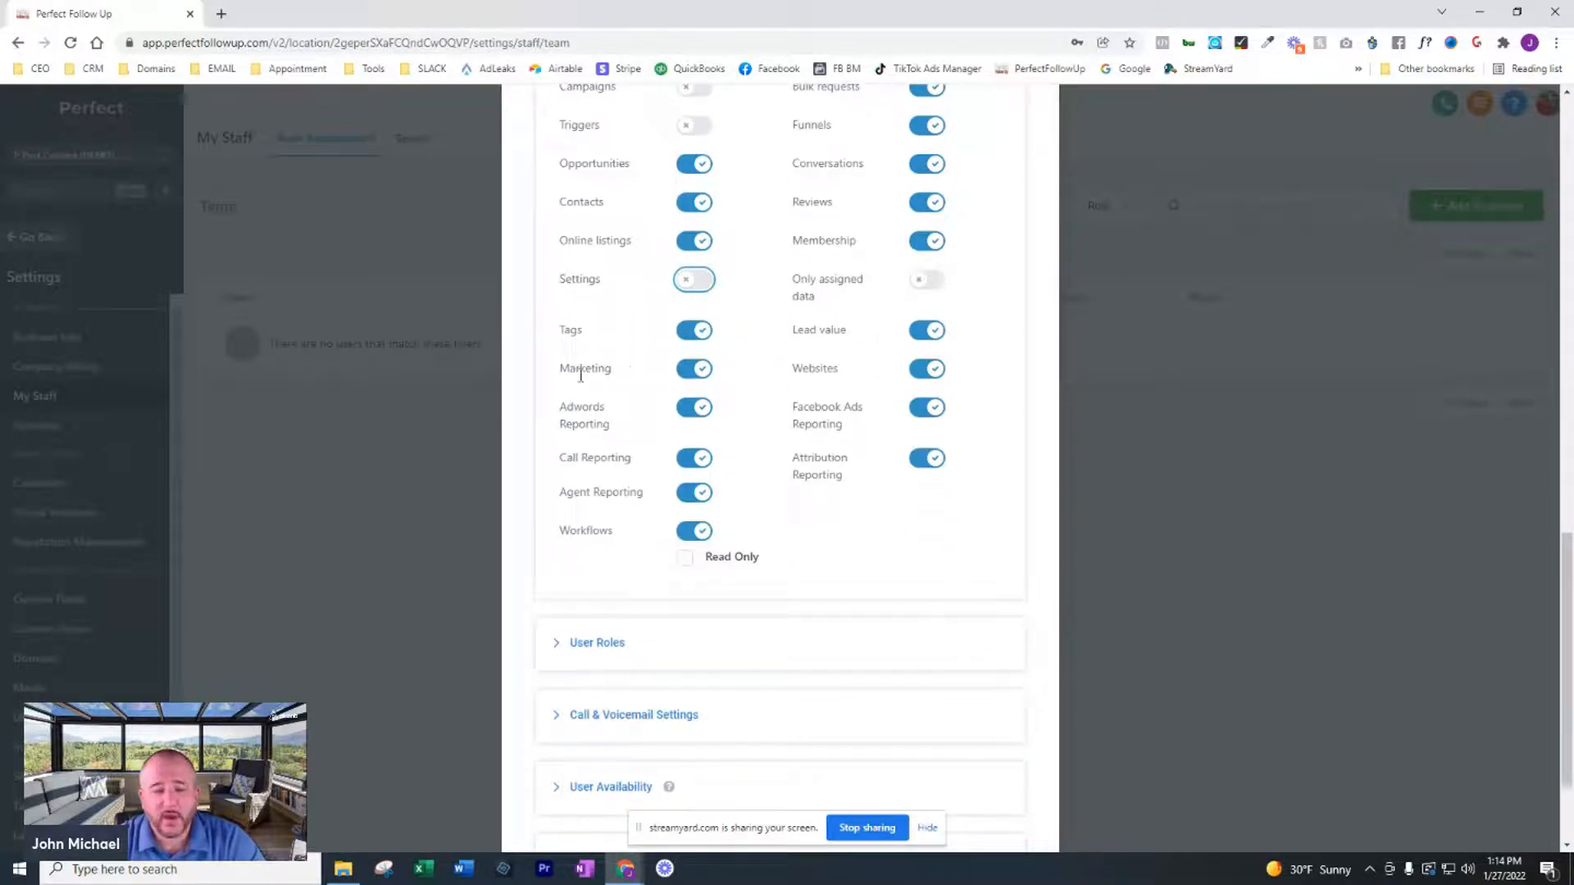
click(697, 373)
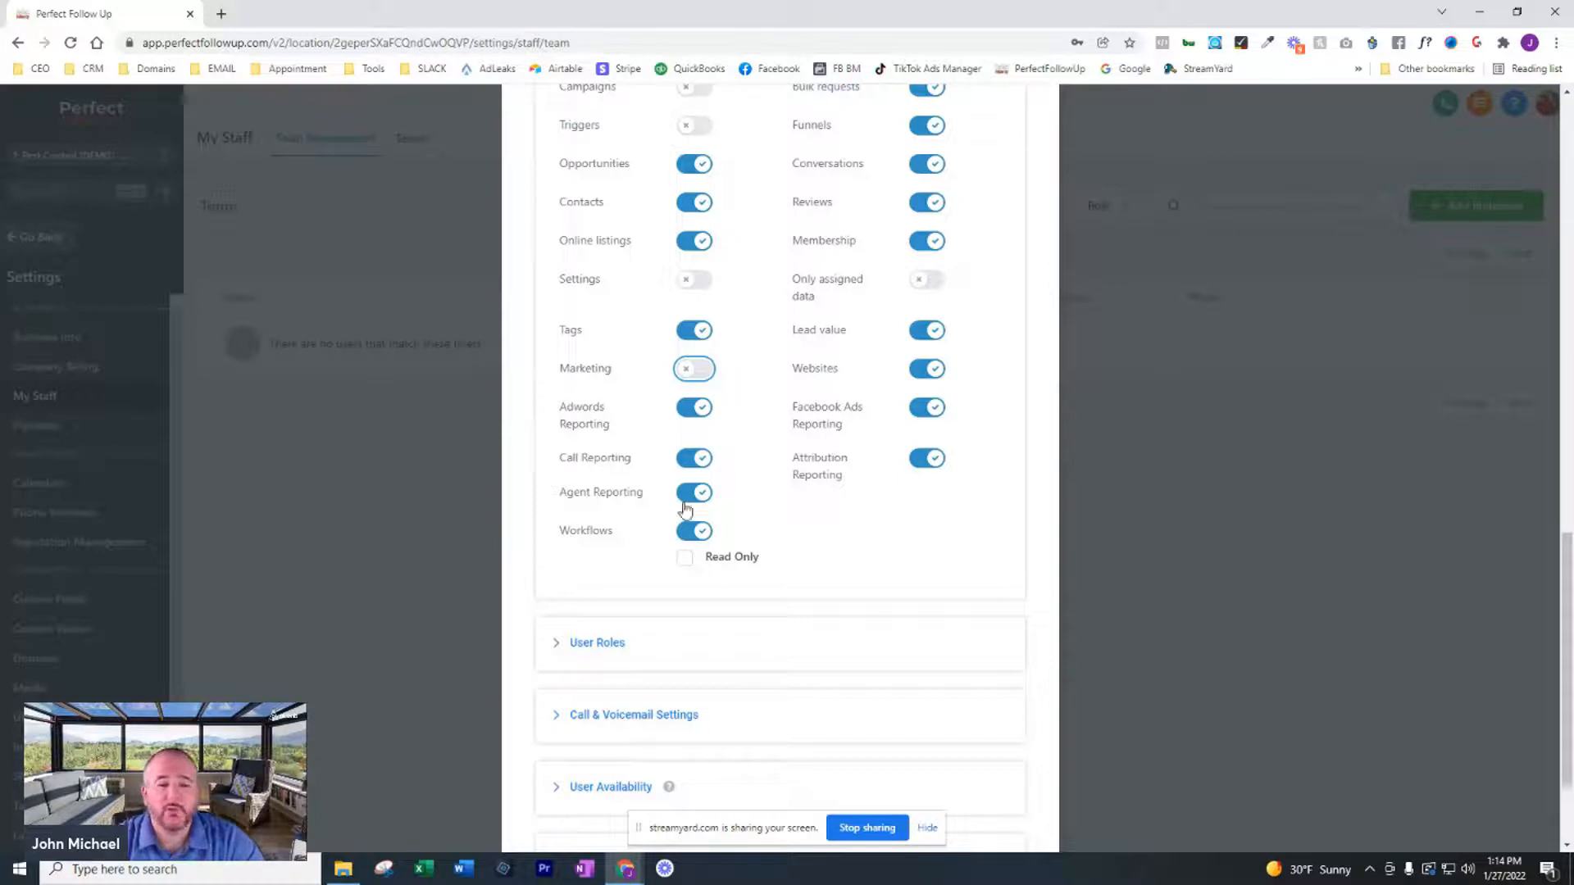
click(698, 497)
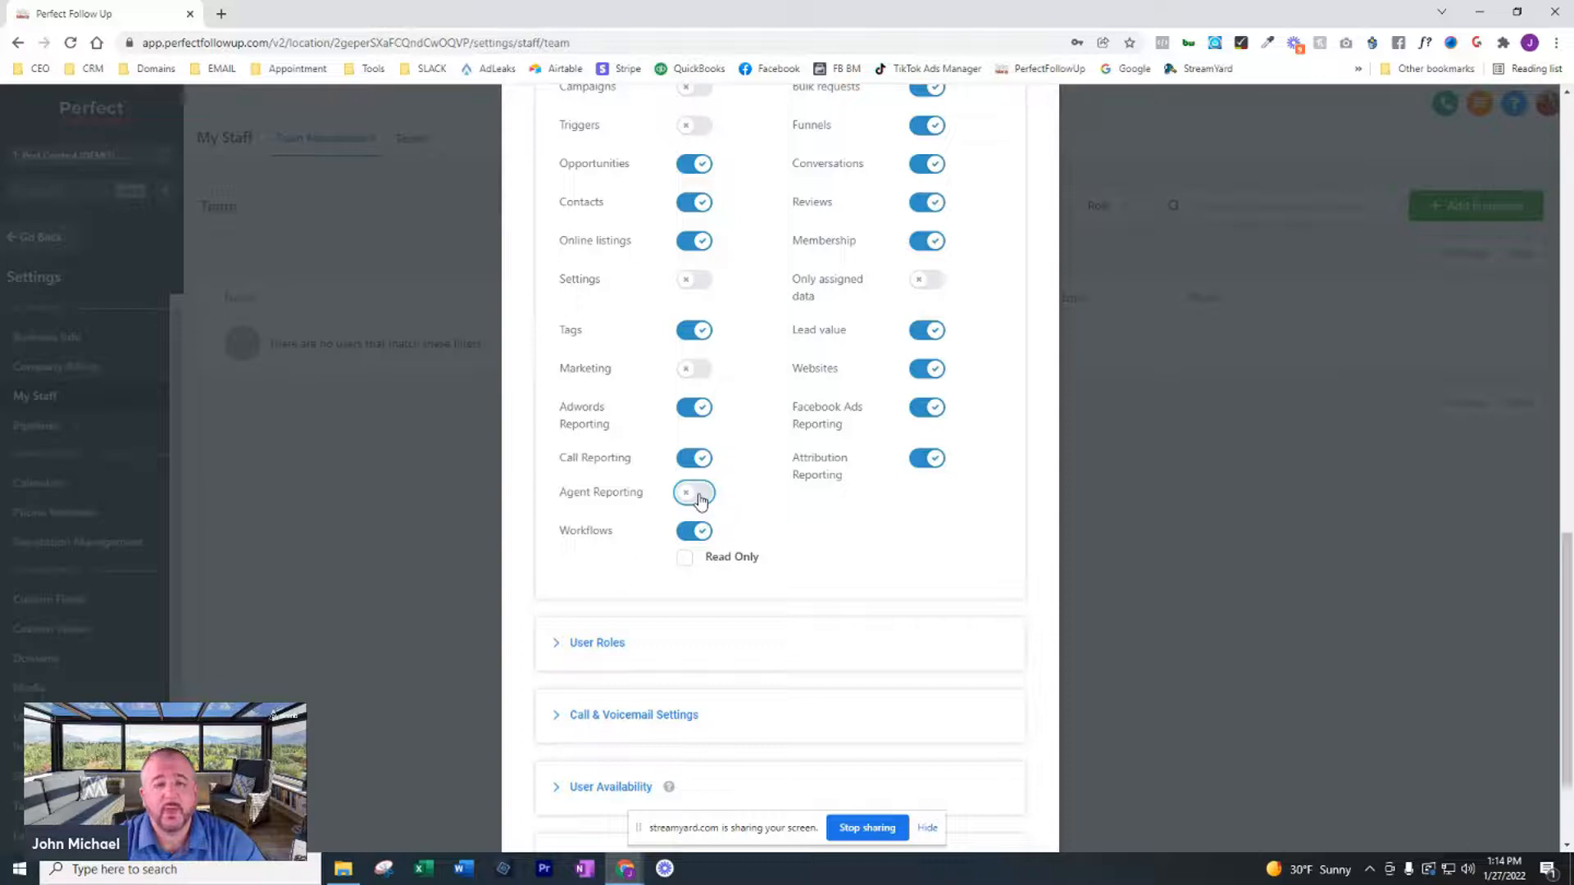
Try to enable the Only assigned data permission and cancel its confirmation
scroll(730, 489, up, 1)
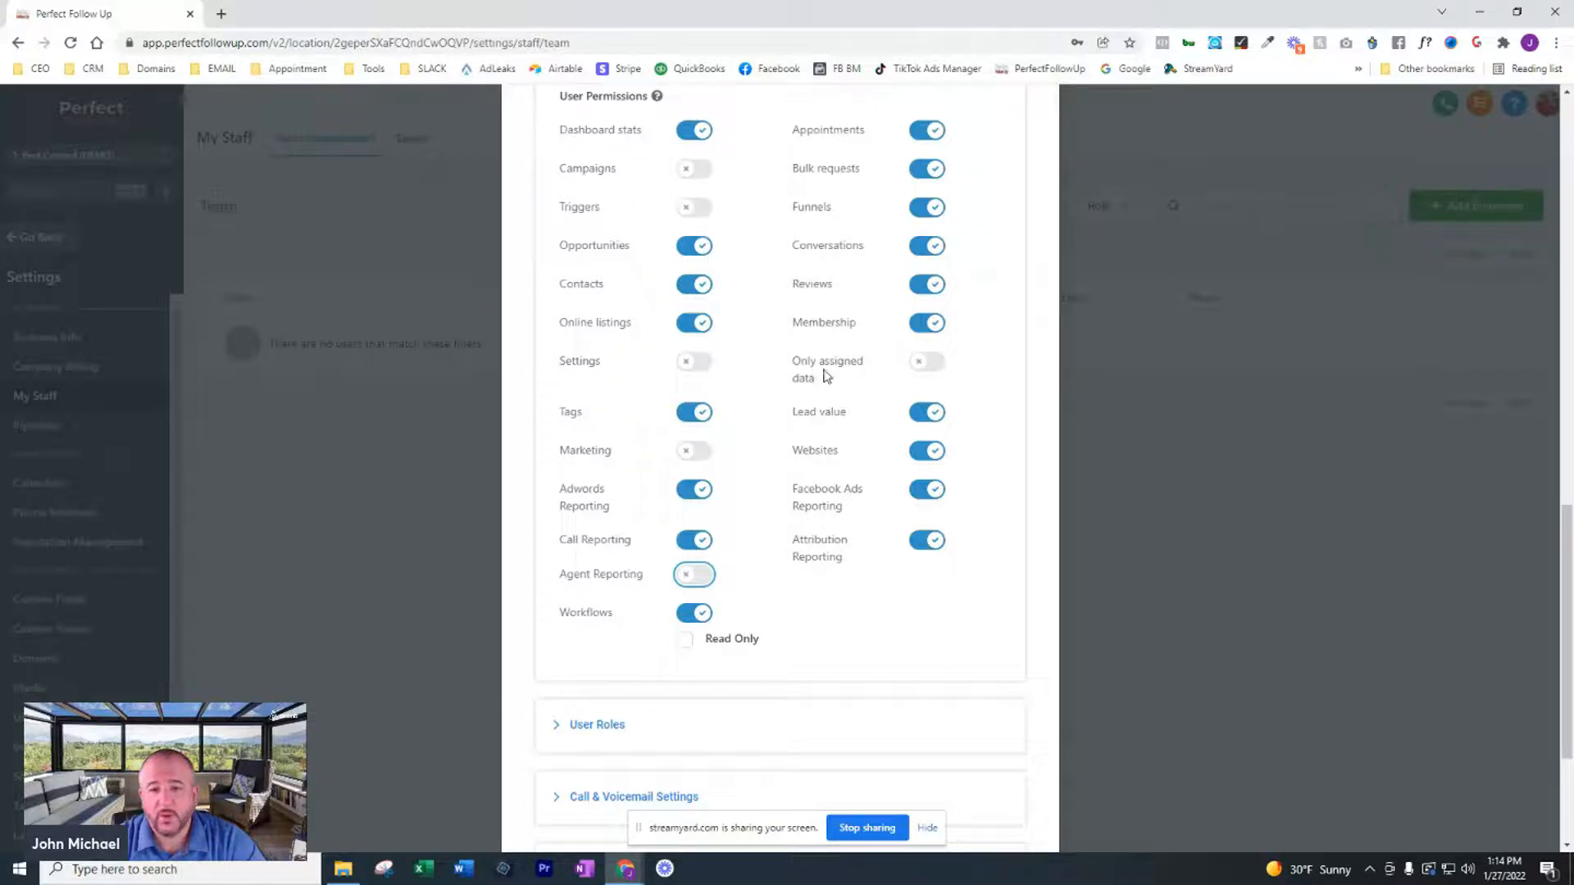
click(926, 363)
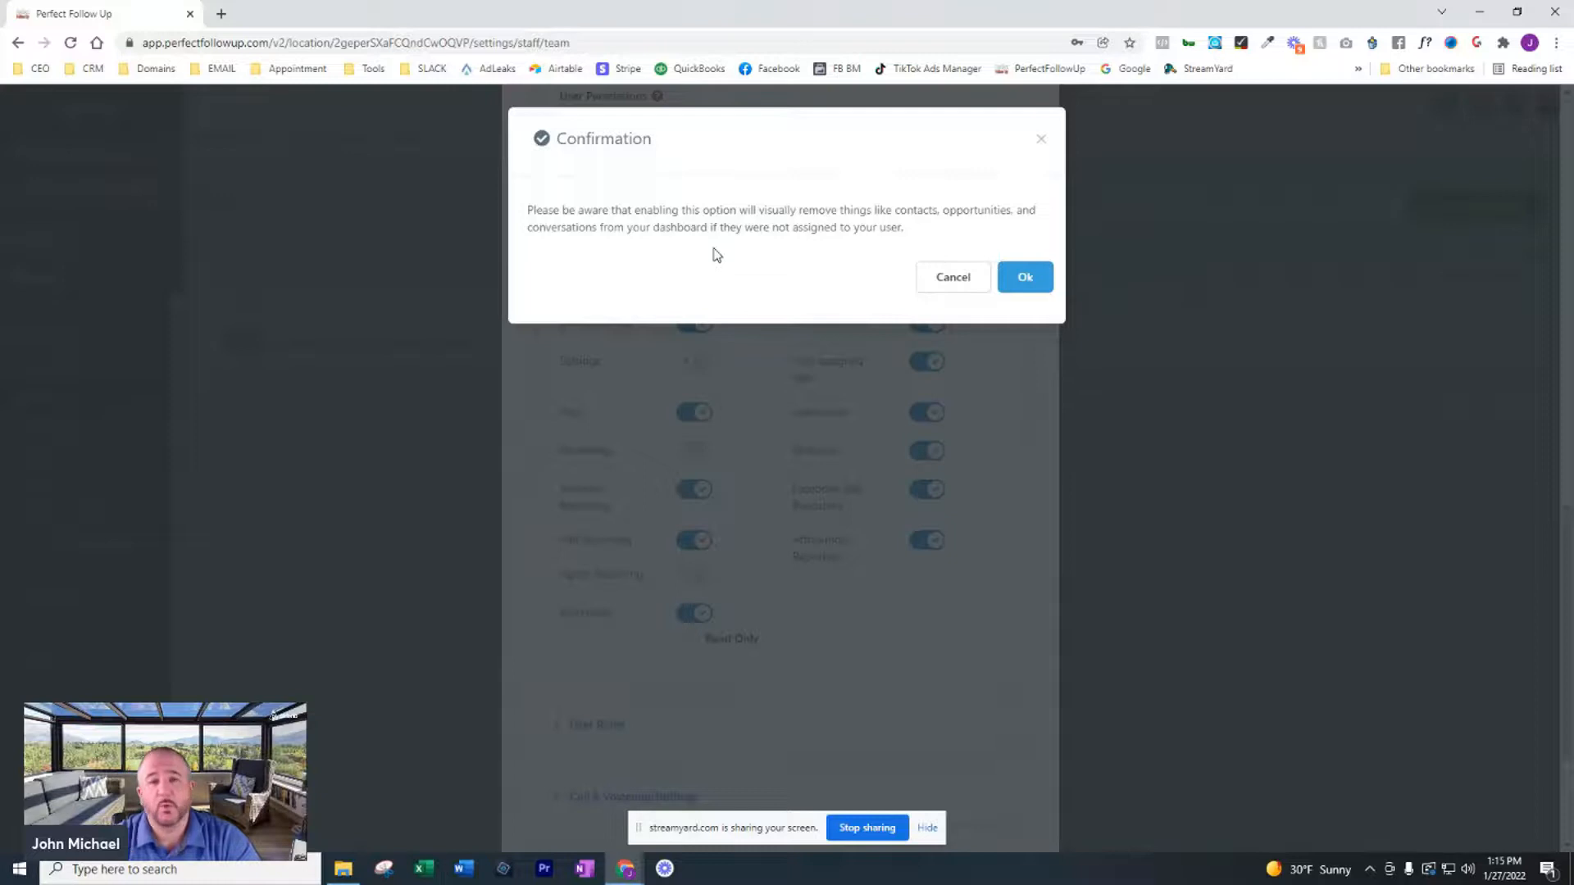
click(941, 281)
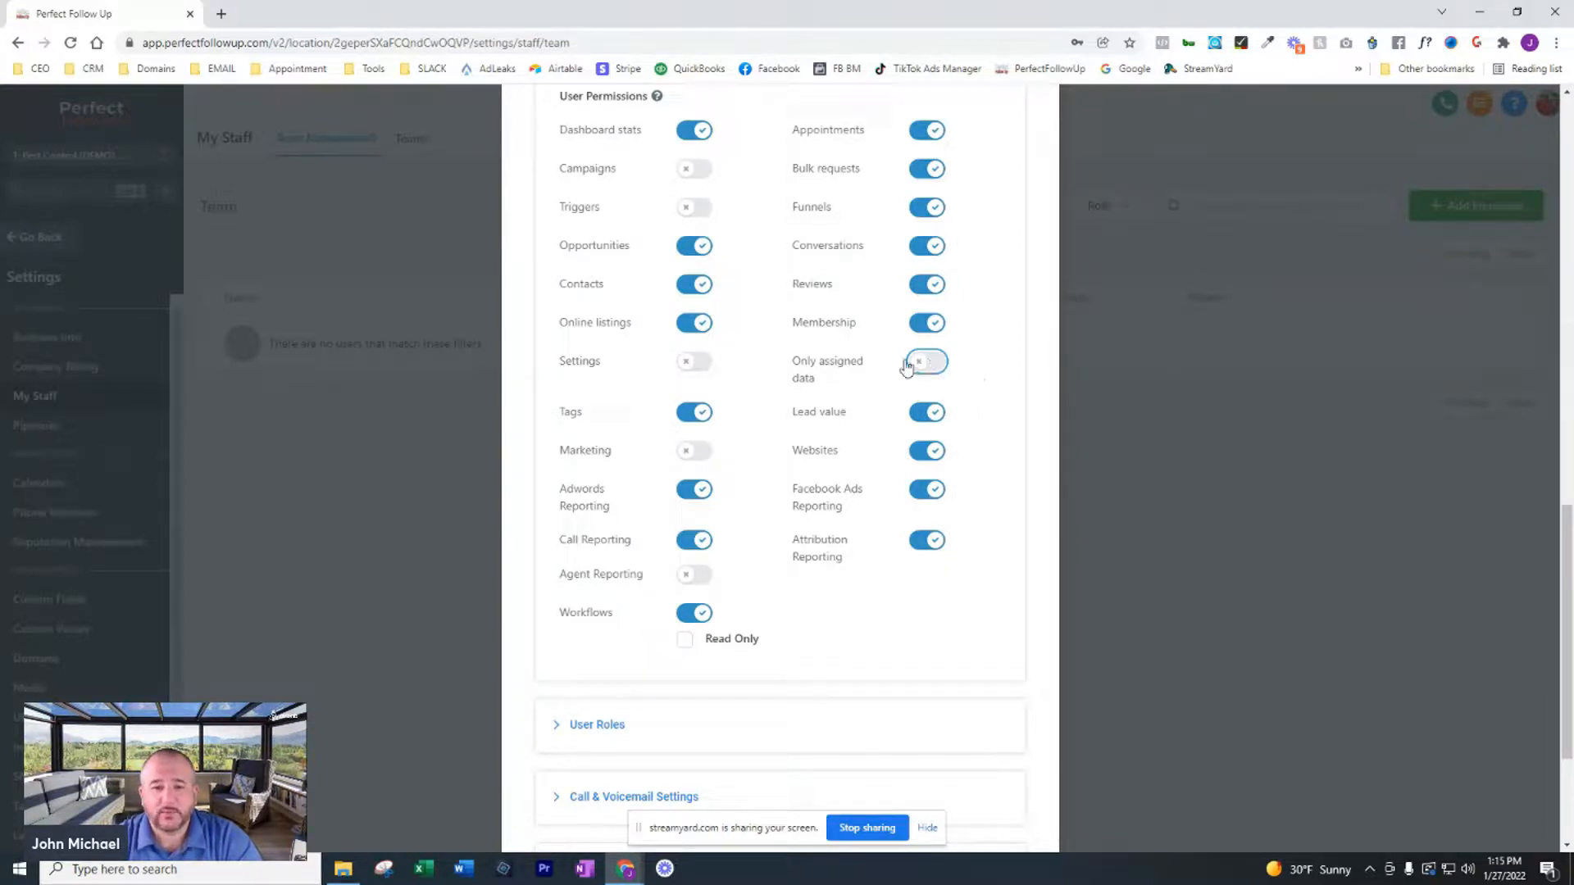
Turn off the Workflows, Bulk requests, Funnels, Membership and Websites permissions for the new employee
click(697, 614)
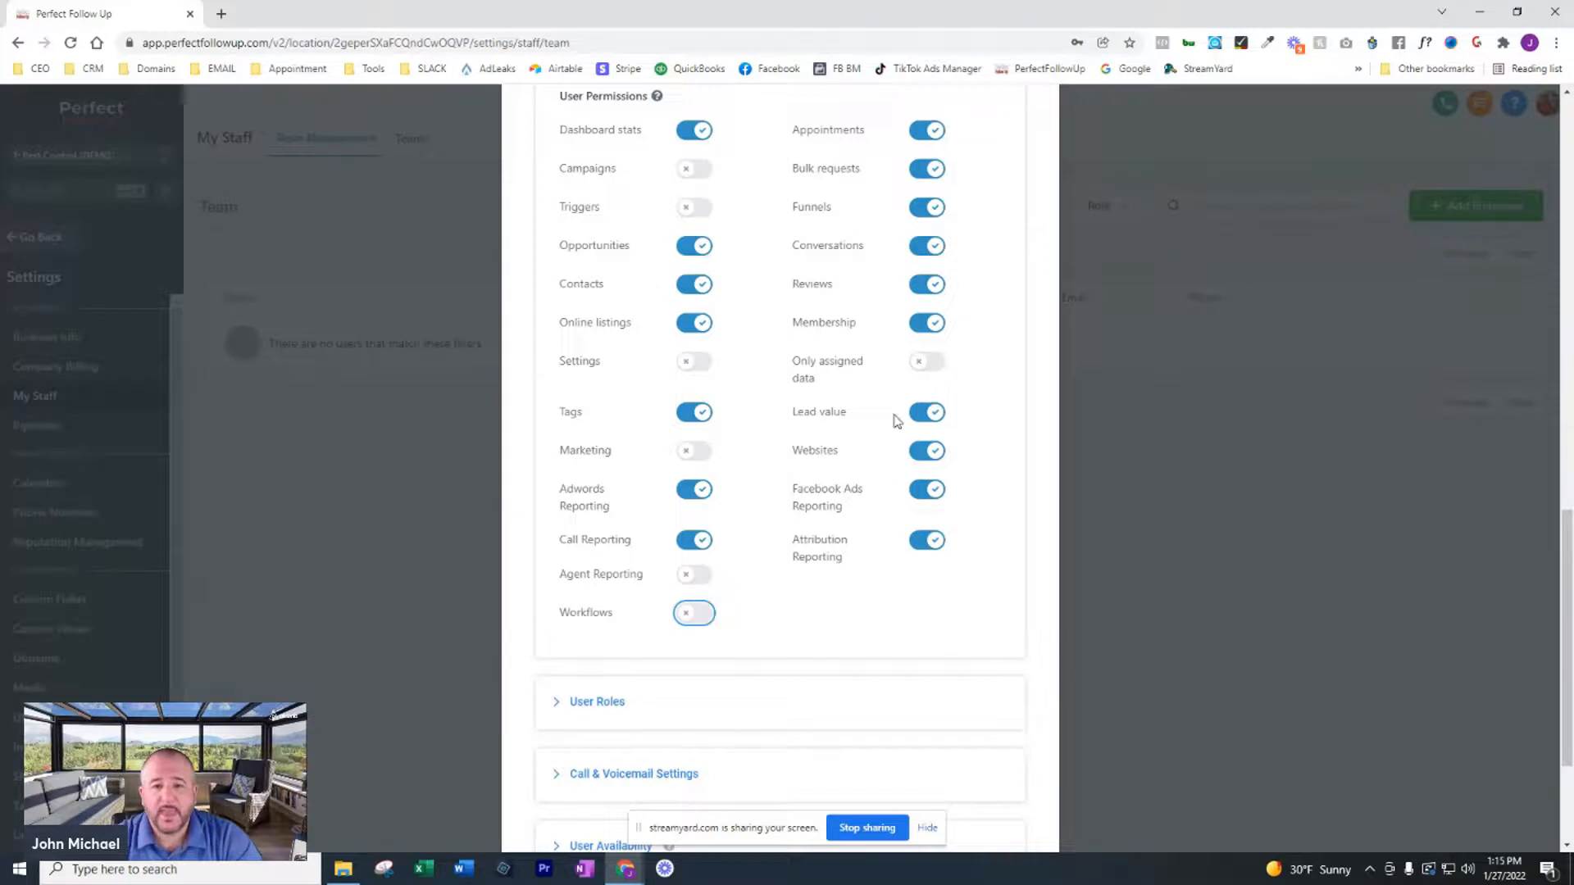
scroll(897, 414, up, 2)
click(929, 333)
click(930, 373)
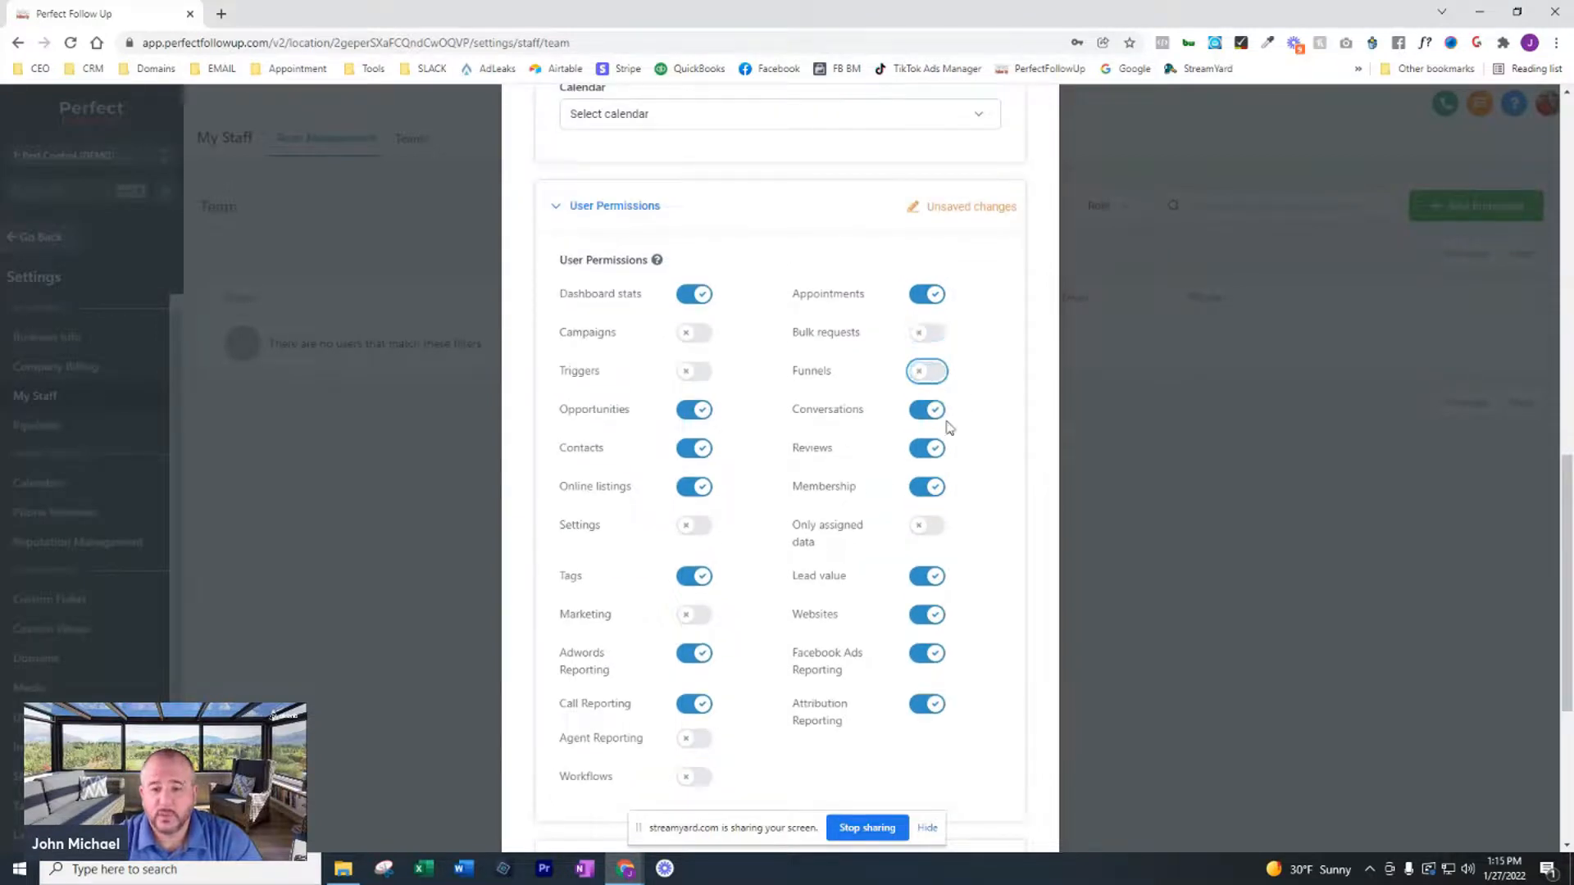
click(932, 488)
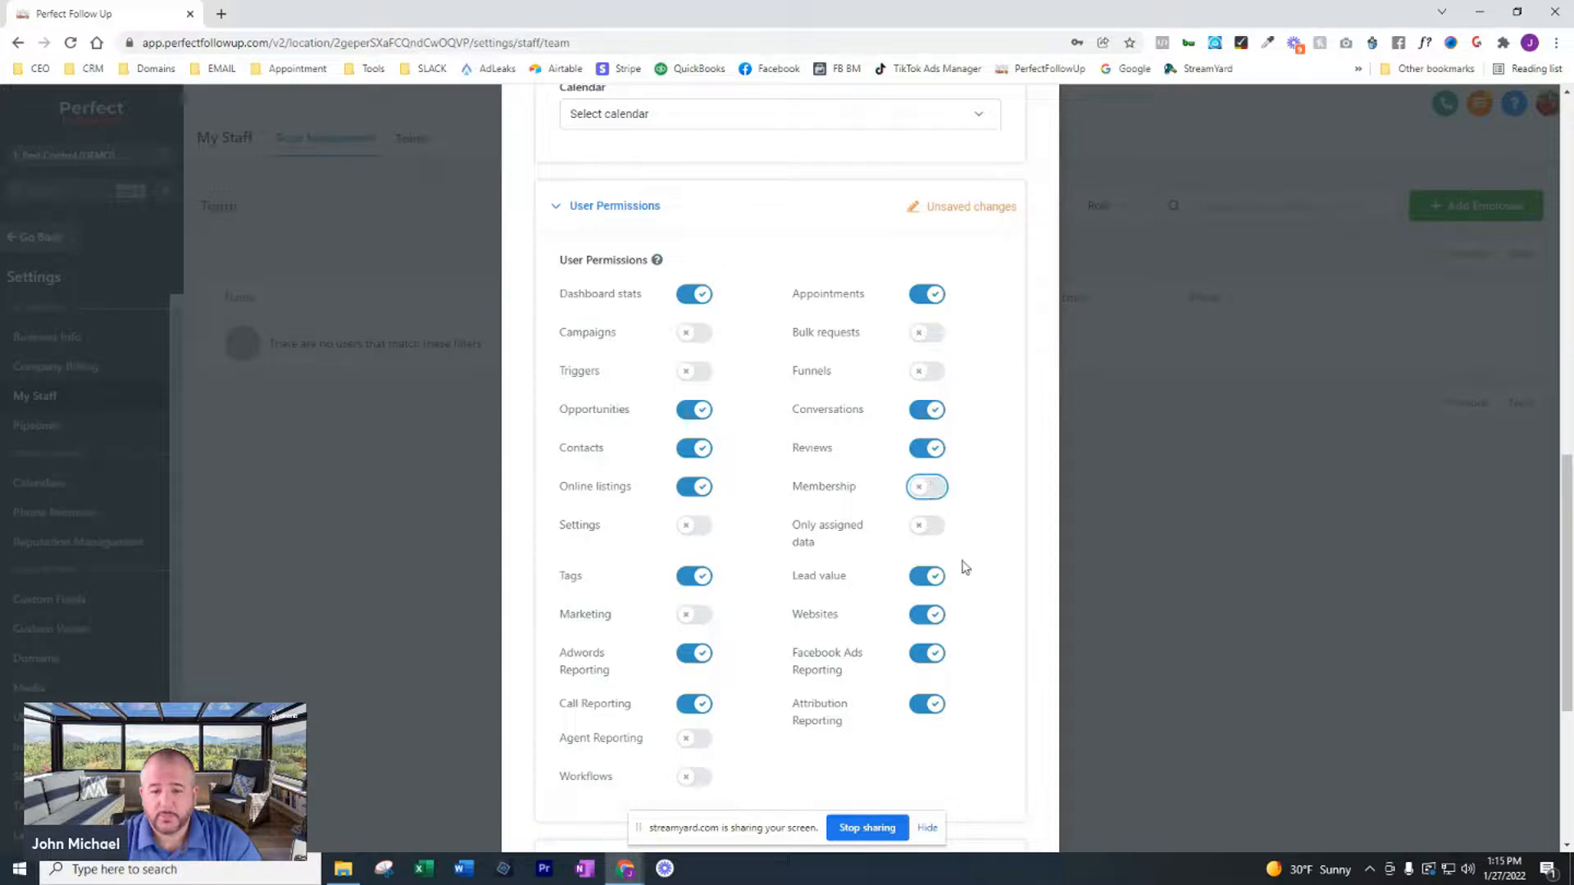
click(934, 619)
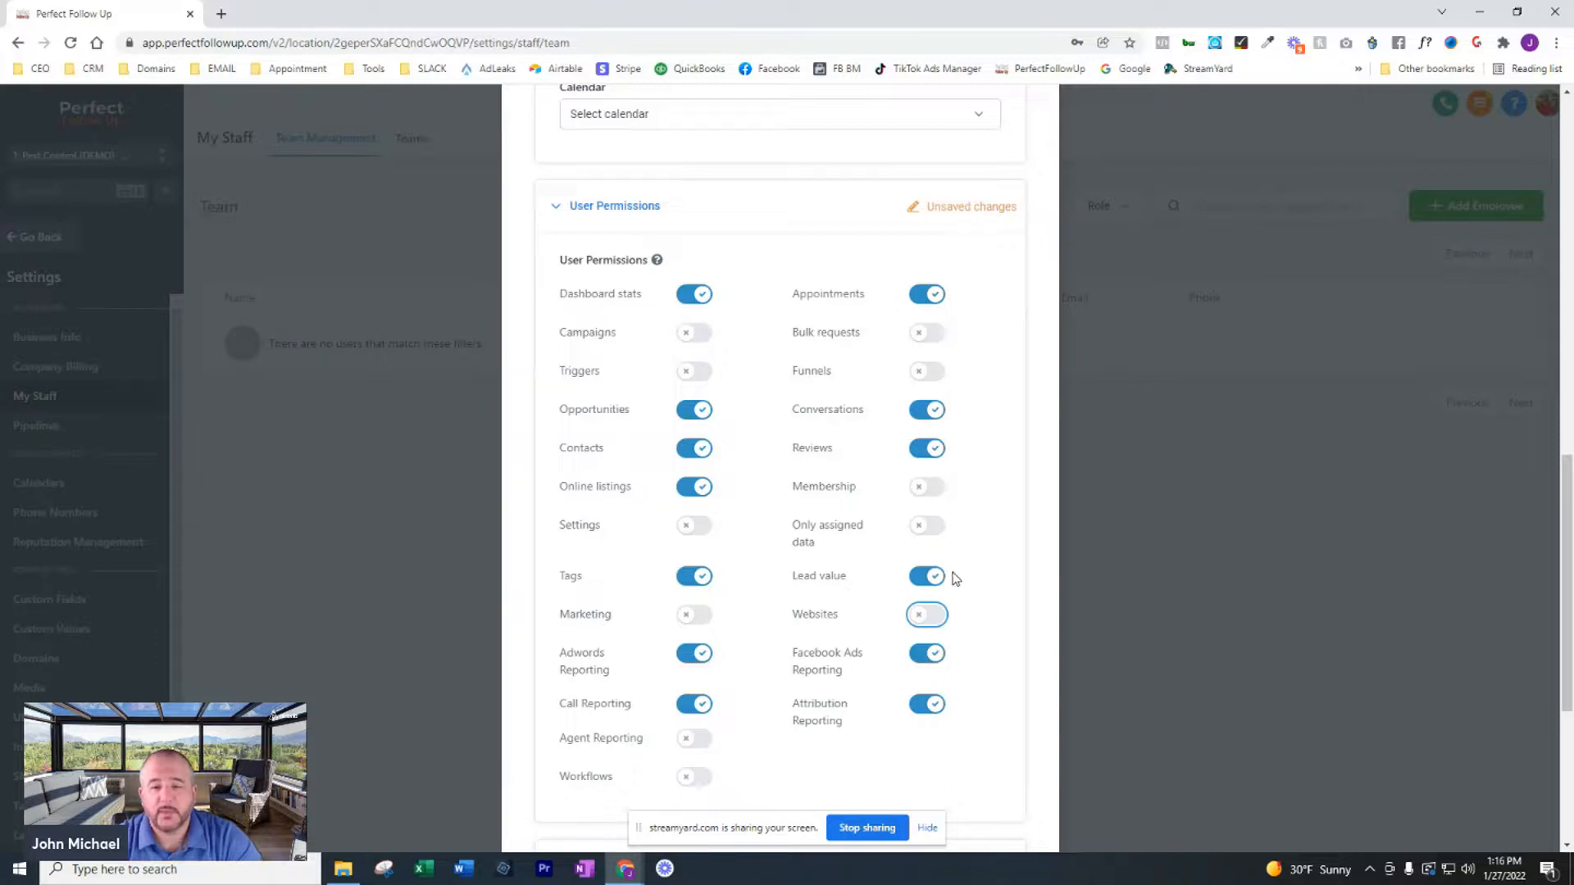
Review the user permissions and the role options available for the new employee
scroll(955, 574, down, 2)
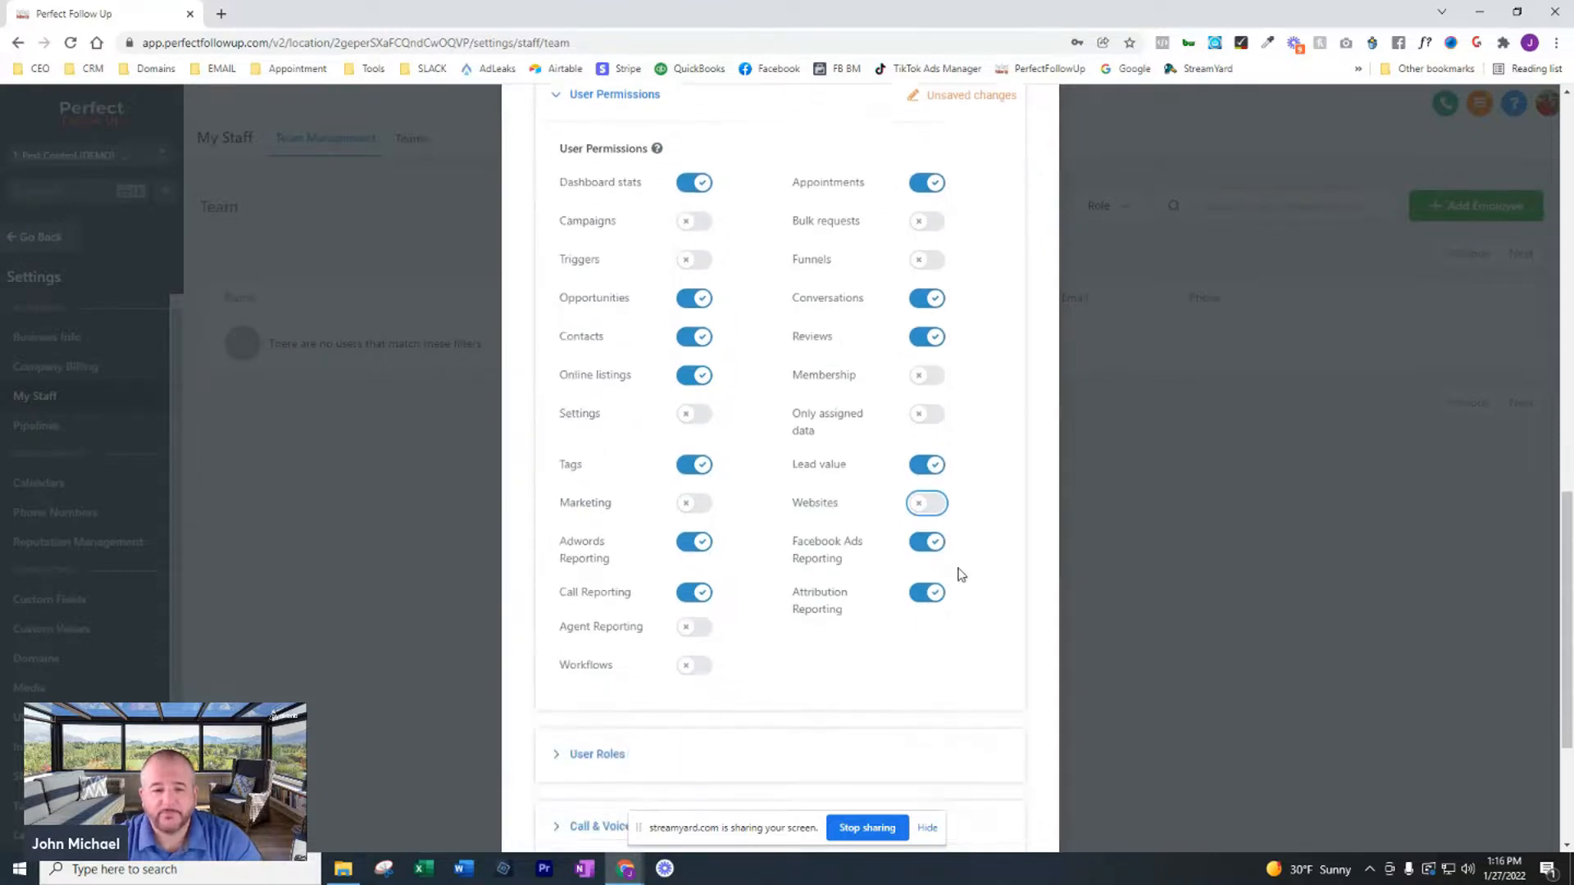
scroll(960, 574, up, 1)
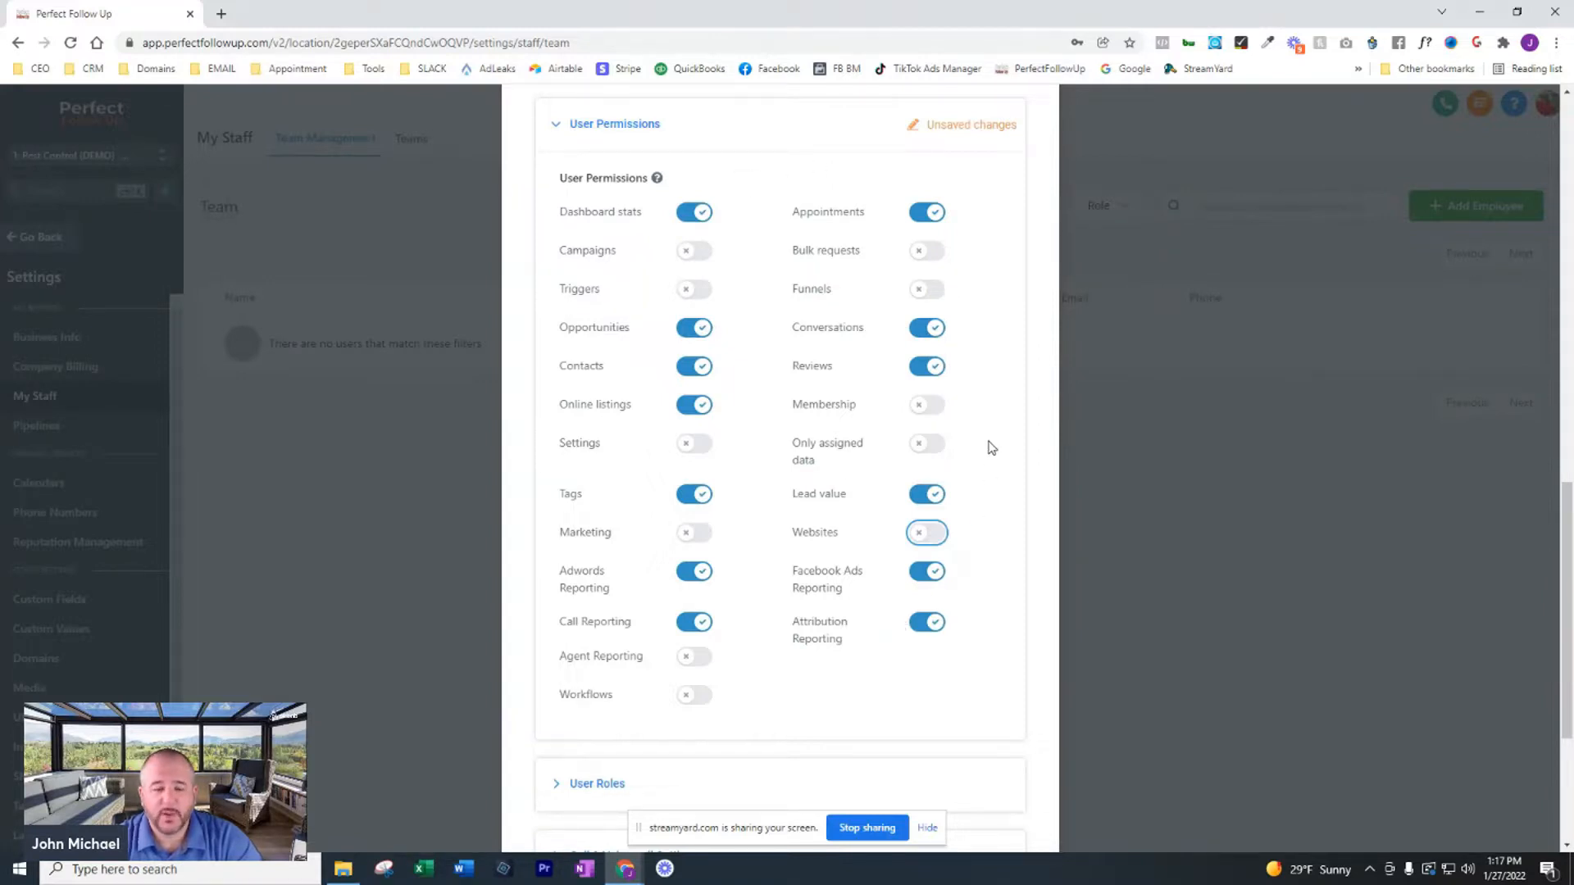
scroll(989, 449, down, 4)
click(833, 501)
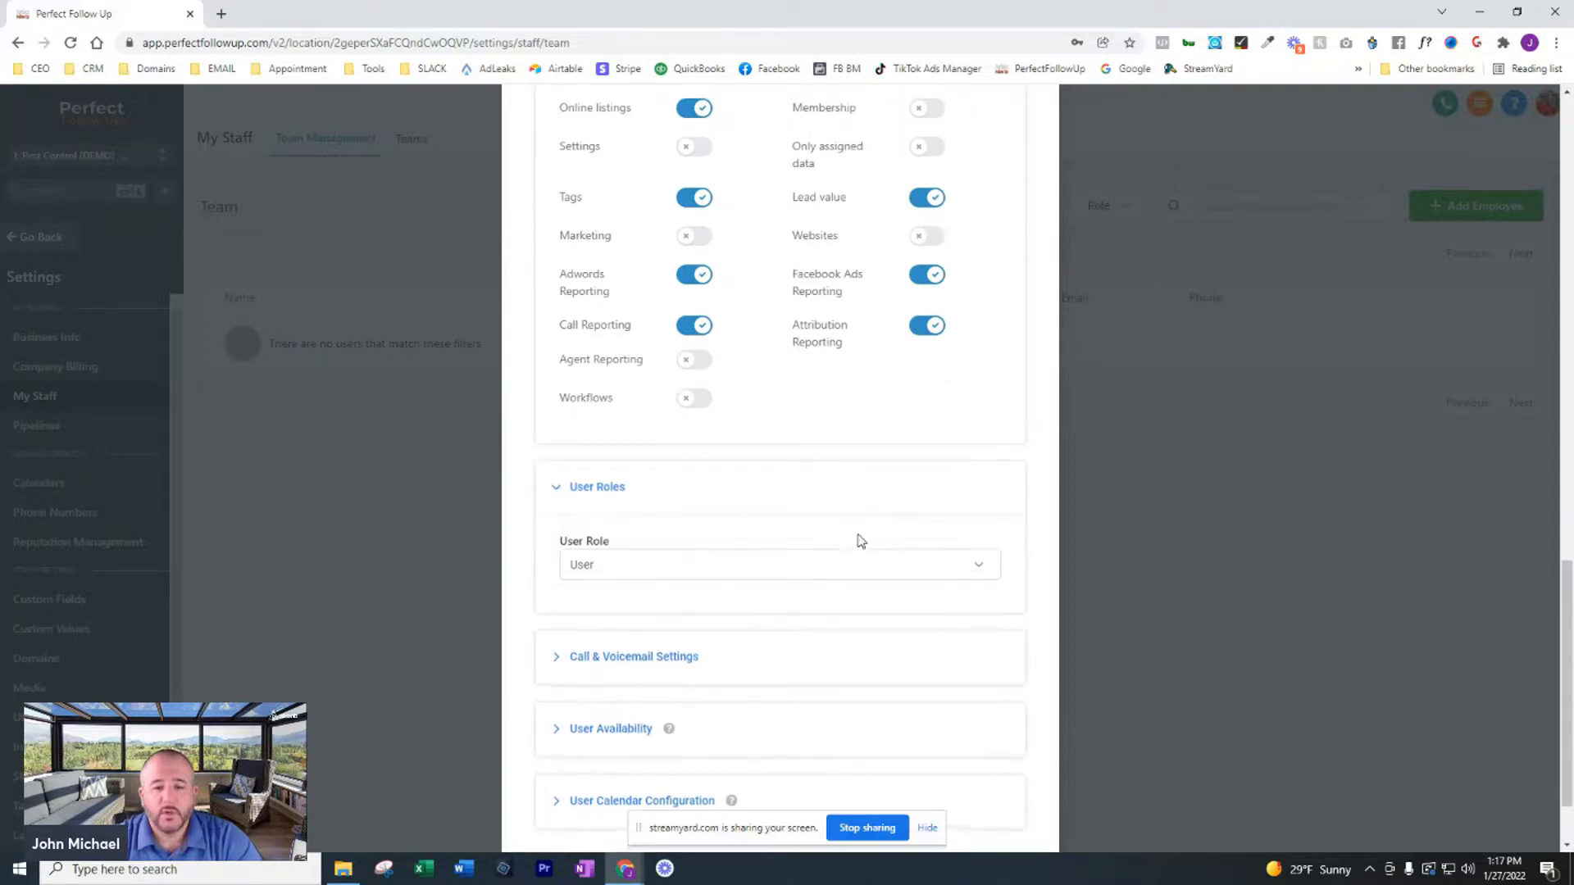
click(599, 576)
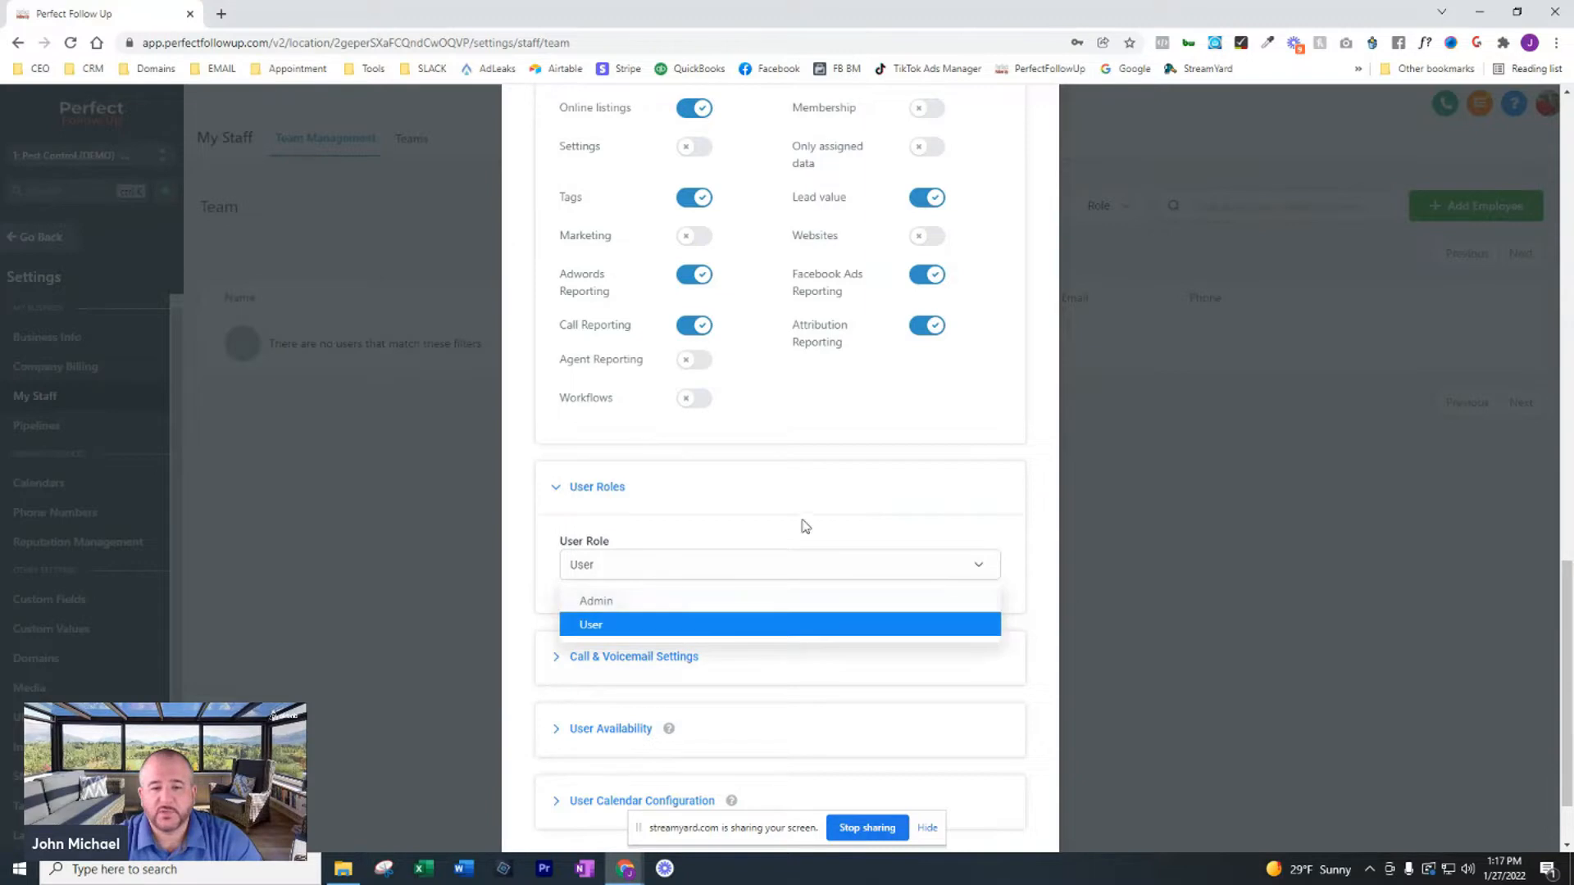
click(830, 497)
click(830, 498)
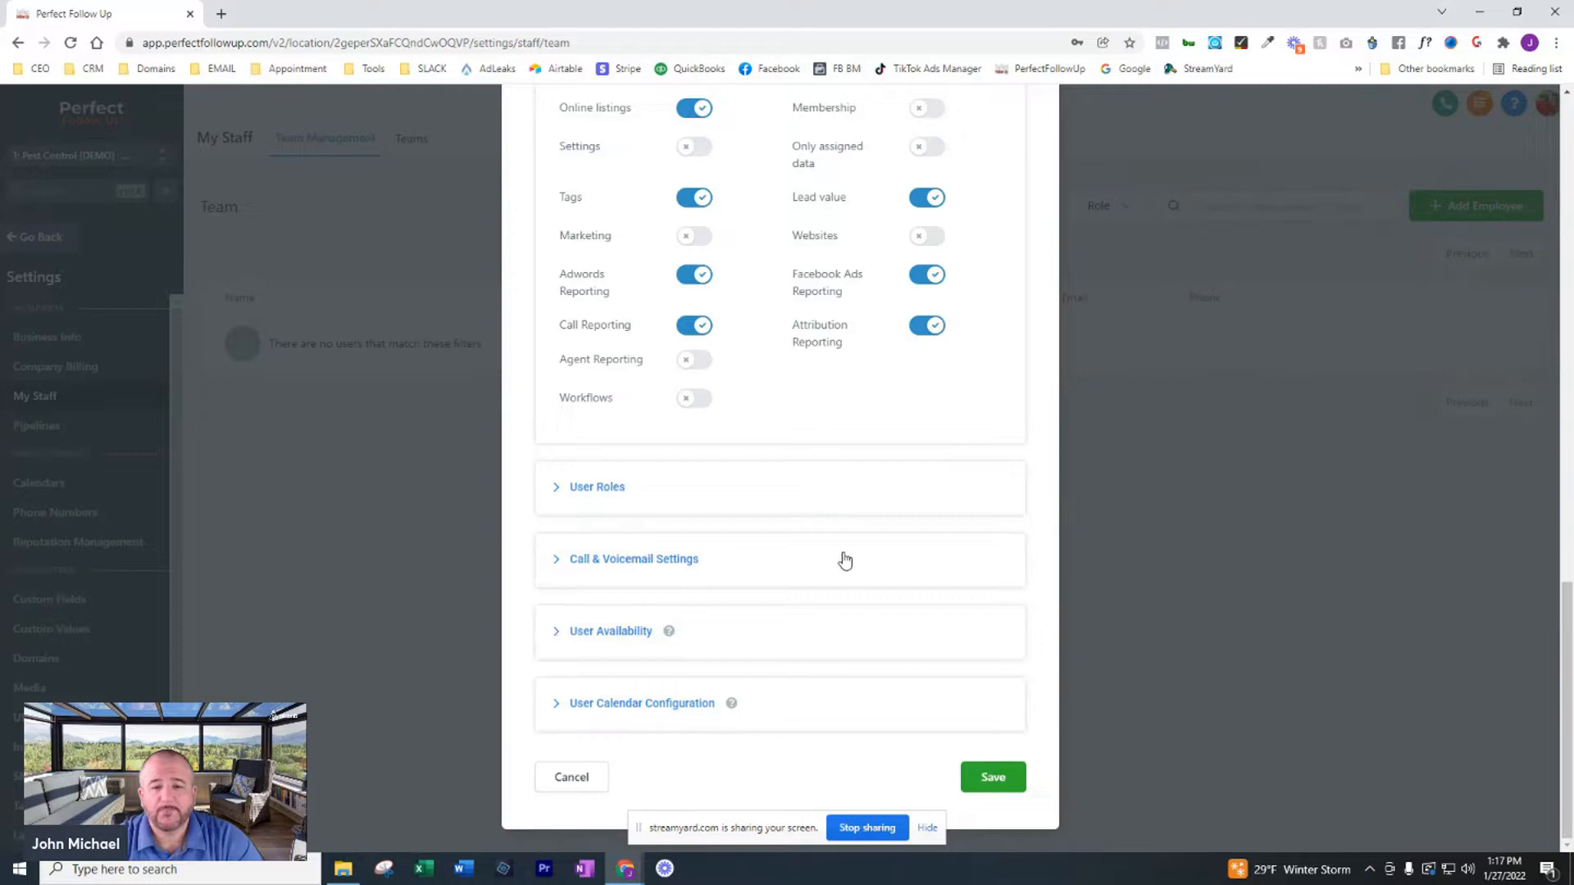
Examine the Call & Voicemail Settings, User Availability and User Calendar Configuration sections of the employee form
click(627, 566)
scroll(836, 562, down, 2)
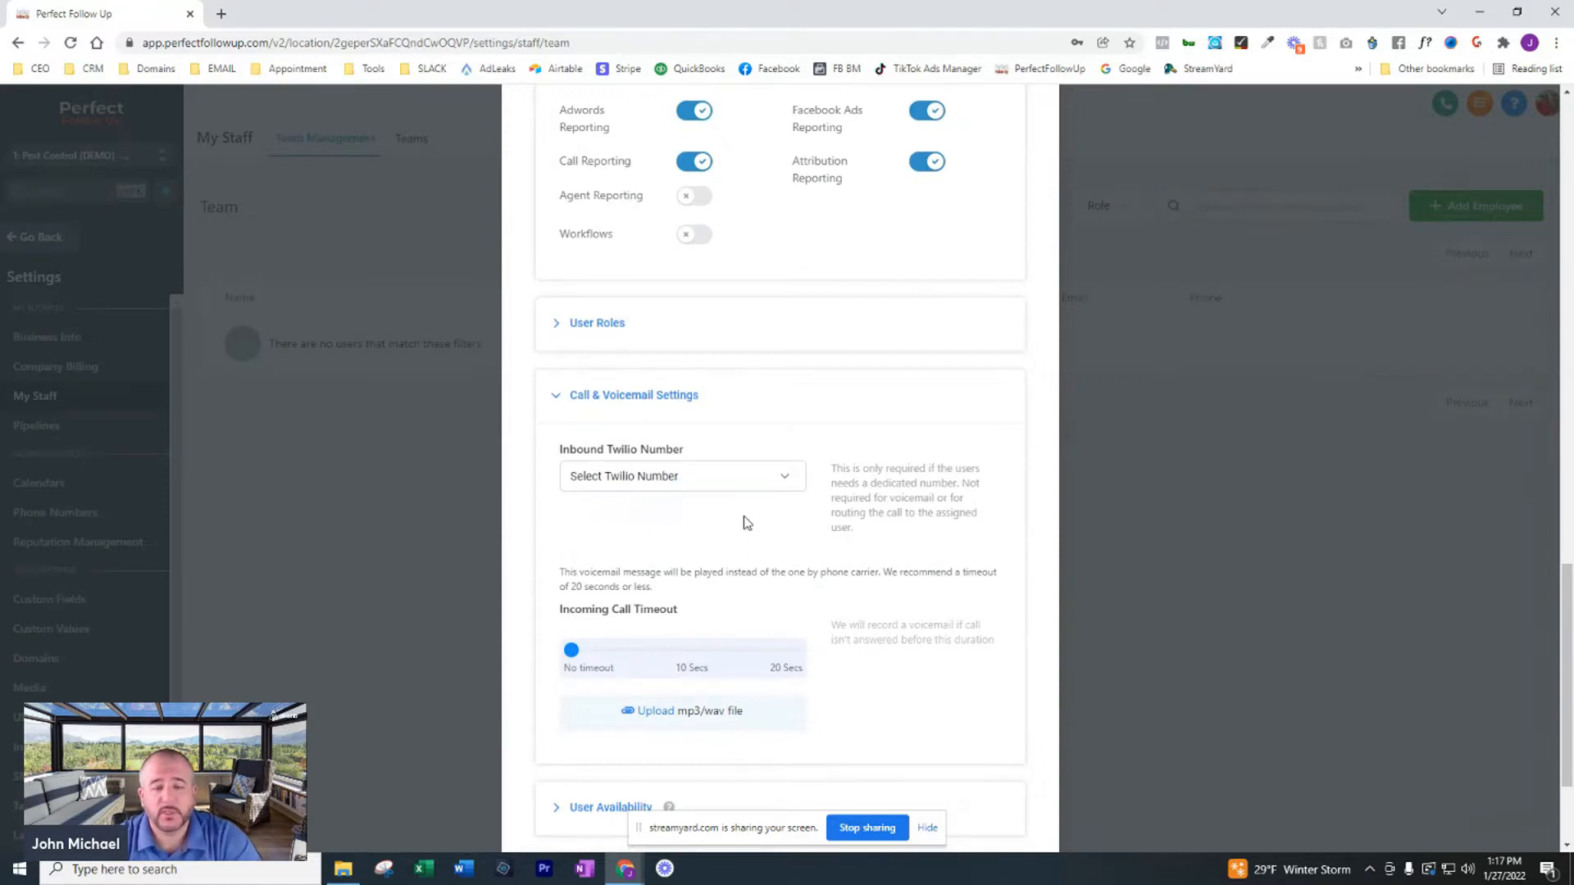
click(730, 399)
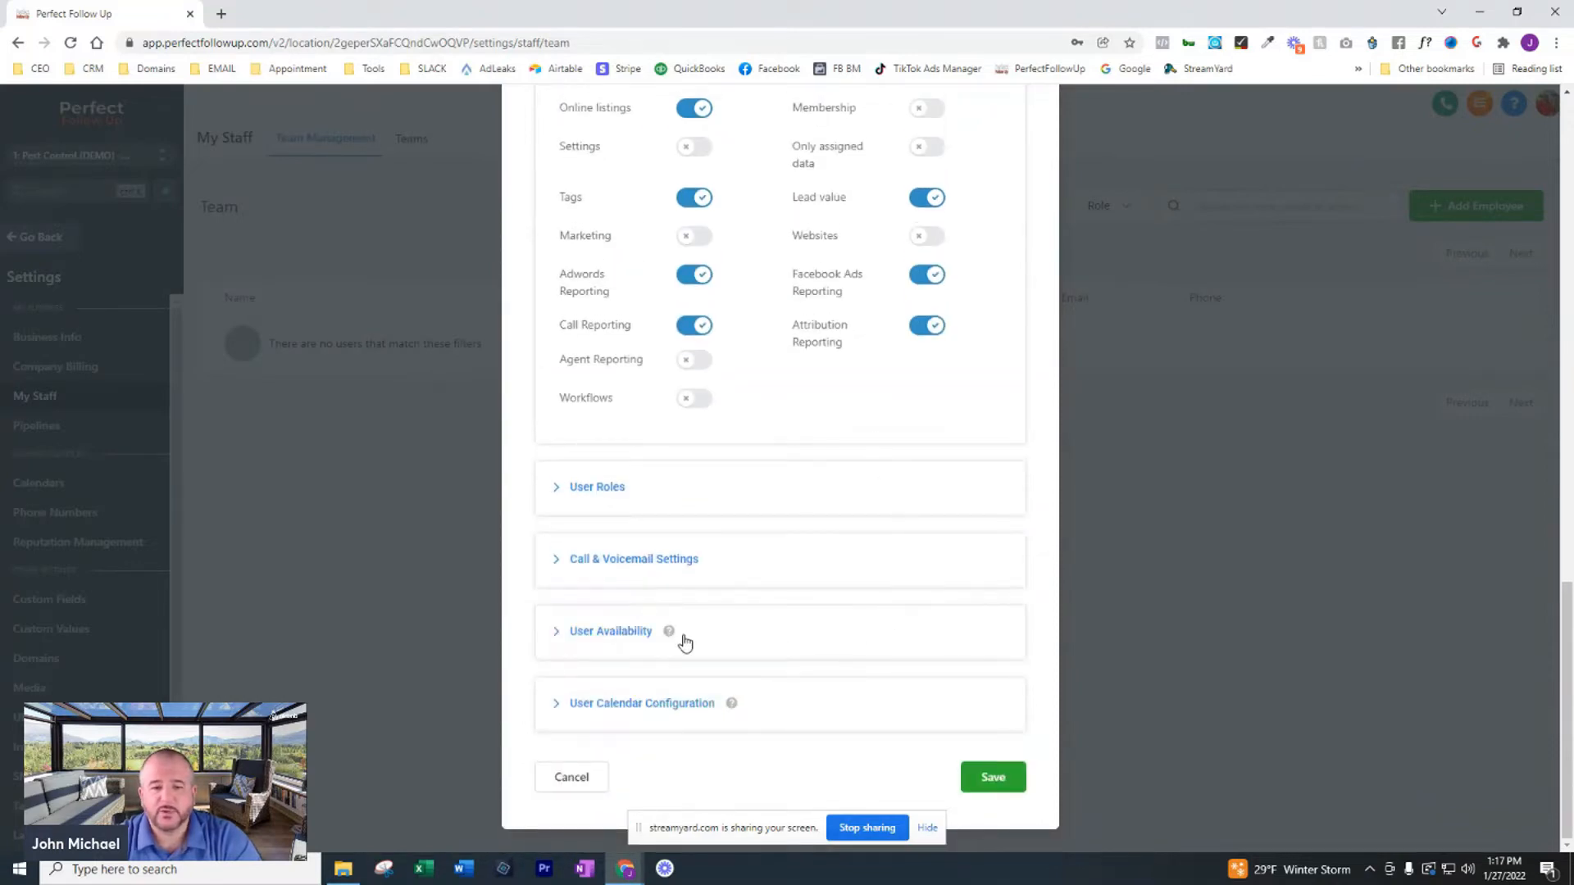
click(745, 639)
scroll(885, 596, down, 4)
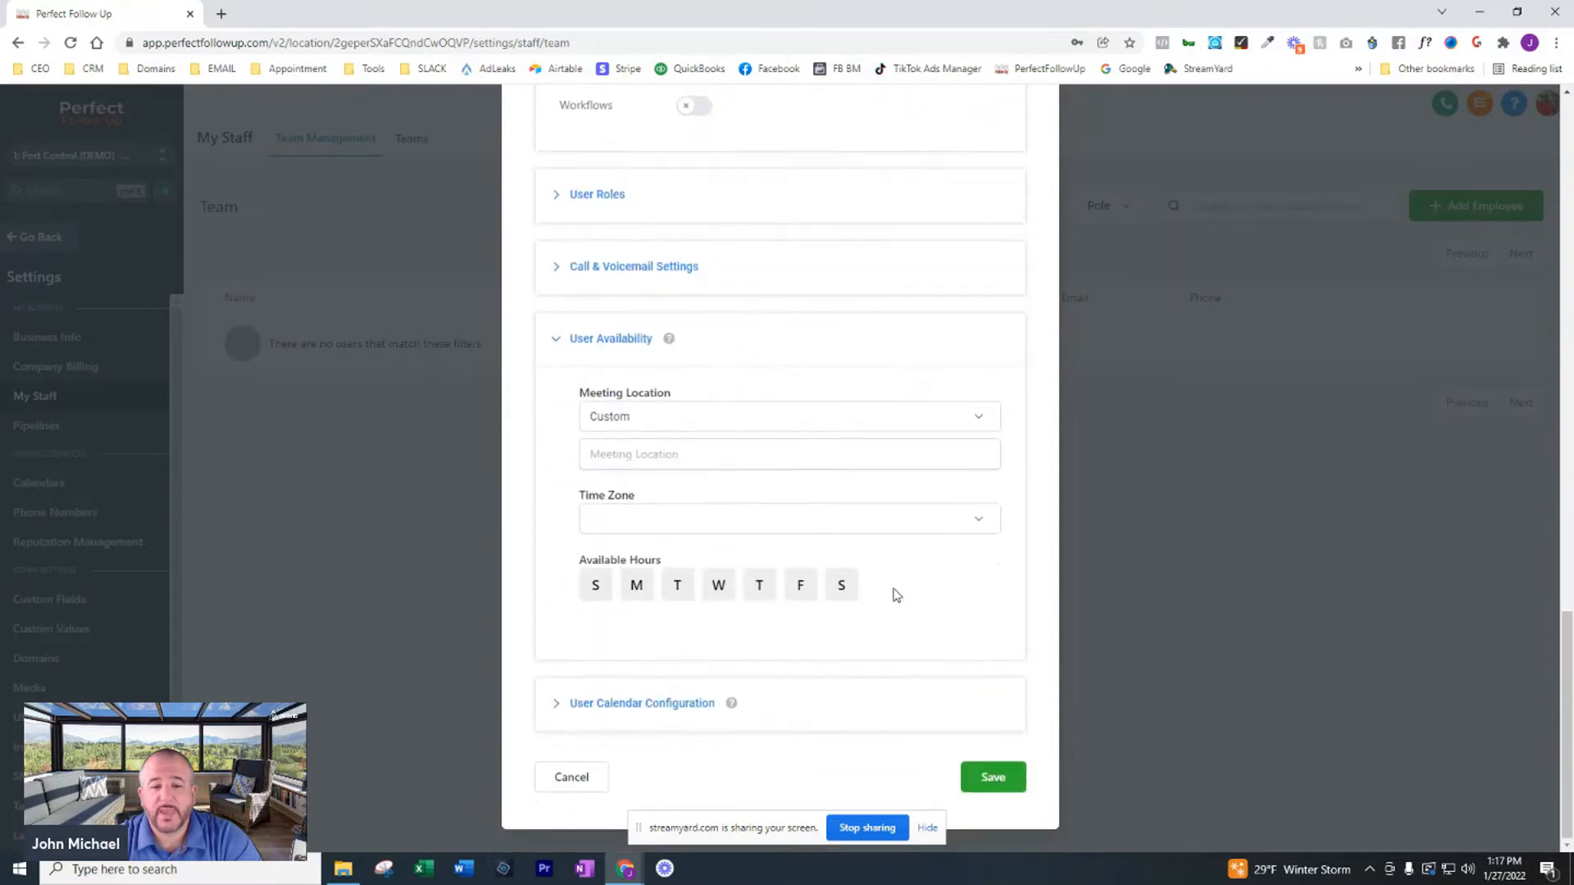
click(817, 710)
scroll(844, 662, down, 1)
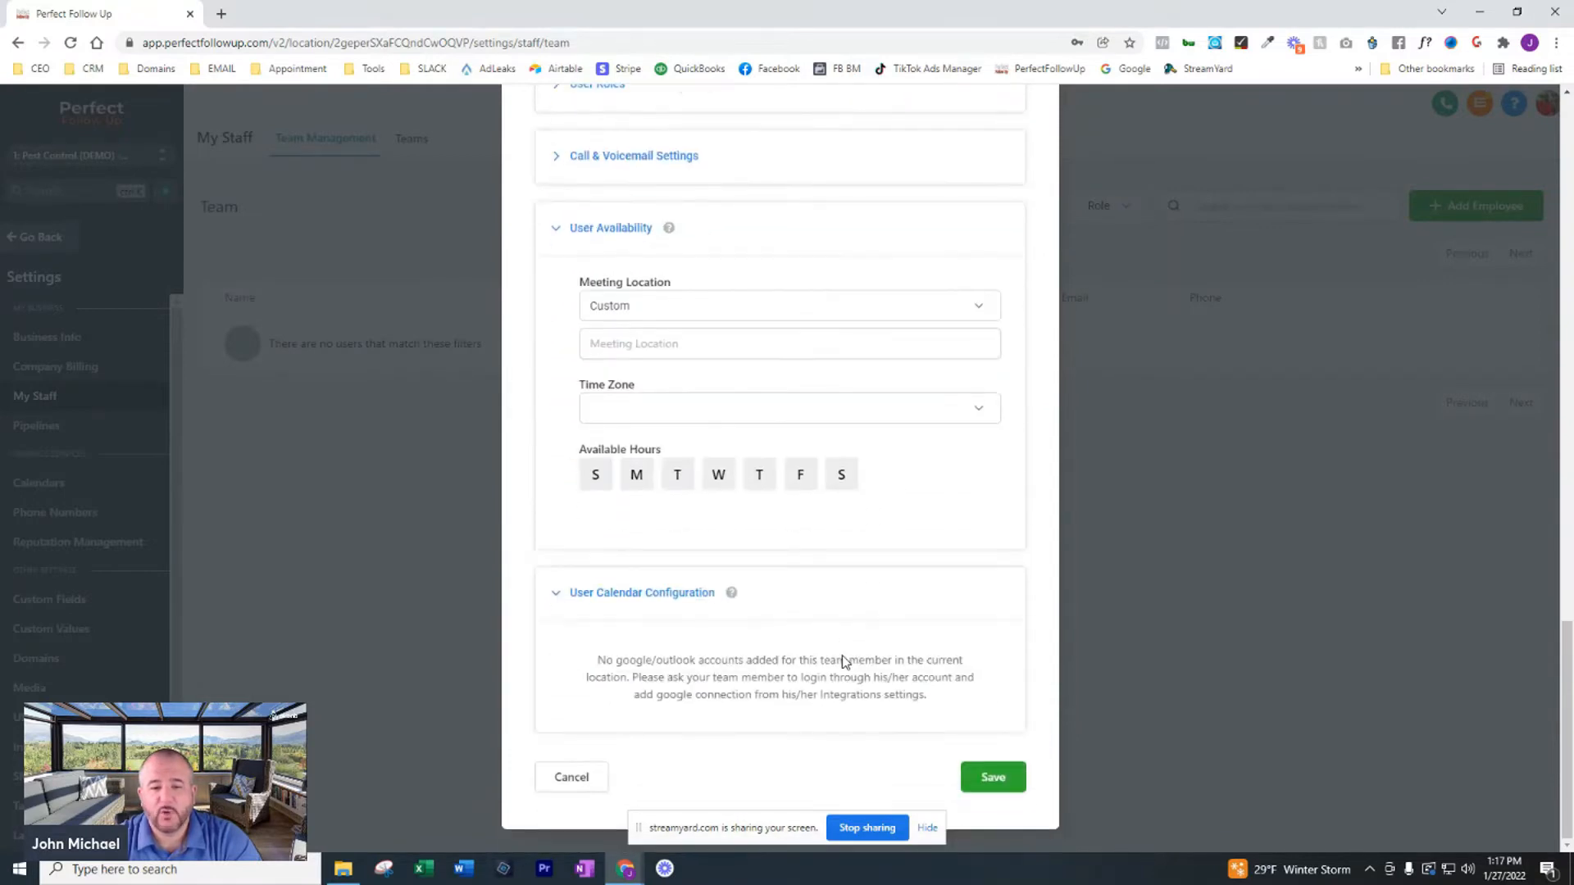
Review the completed employee form from user info to calendar configuration and discard it without saving
scroll(852, 654, up, 7)
scroll(856, 650, up, 12)
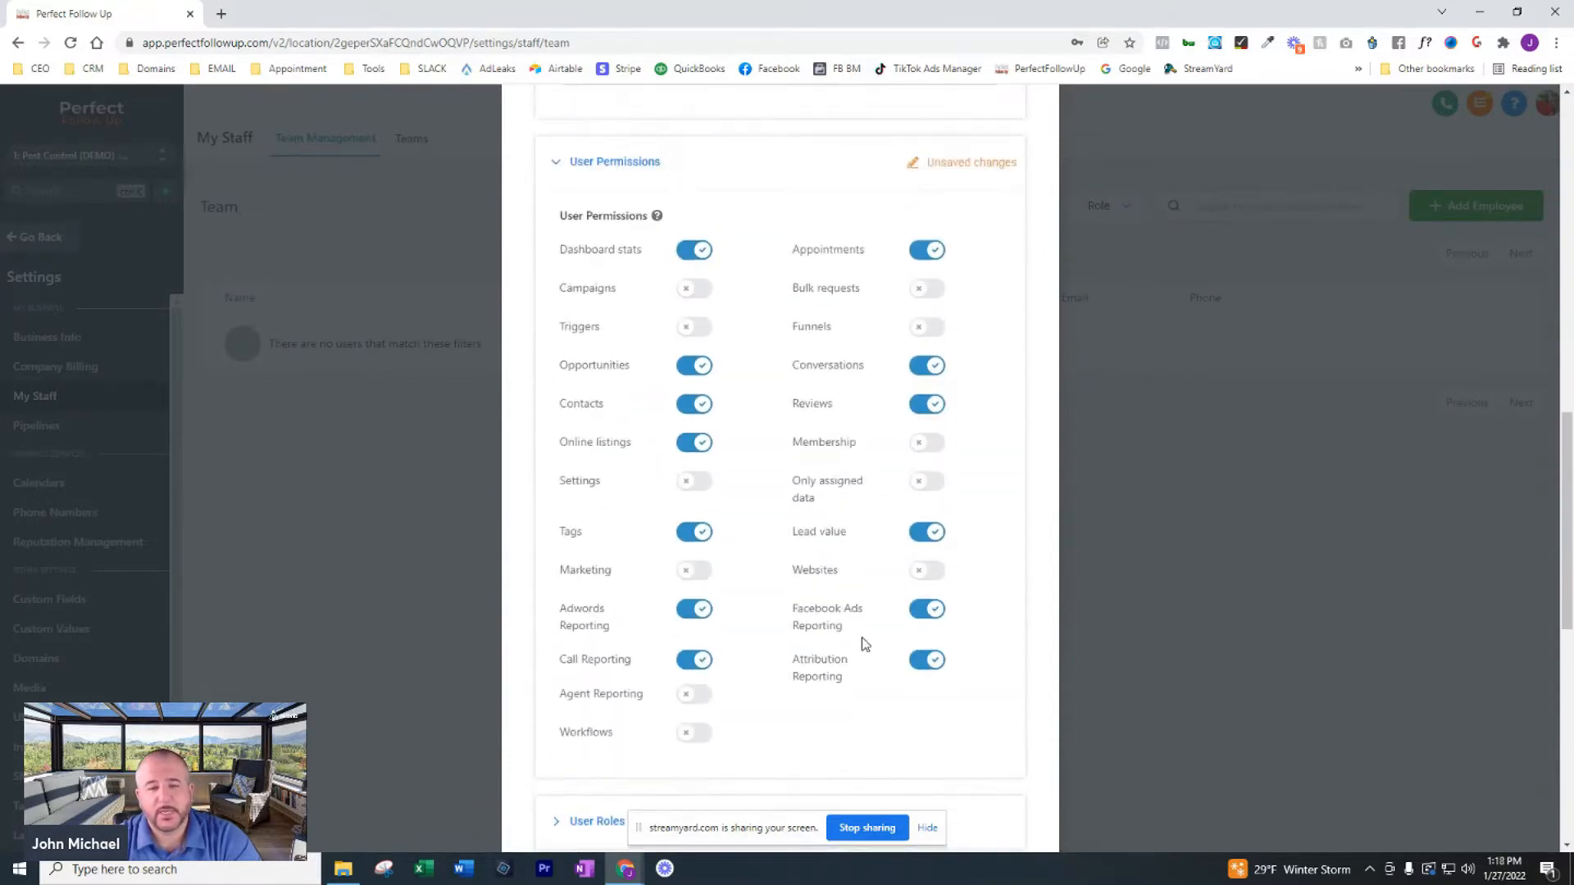
scroll(863, 645, up, 2)
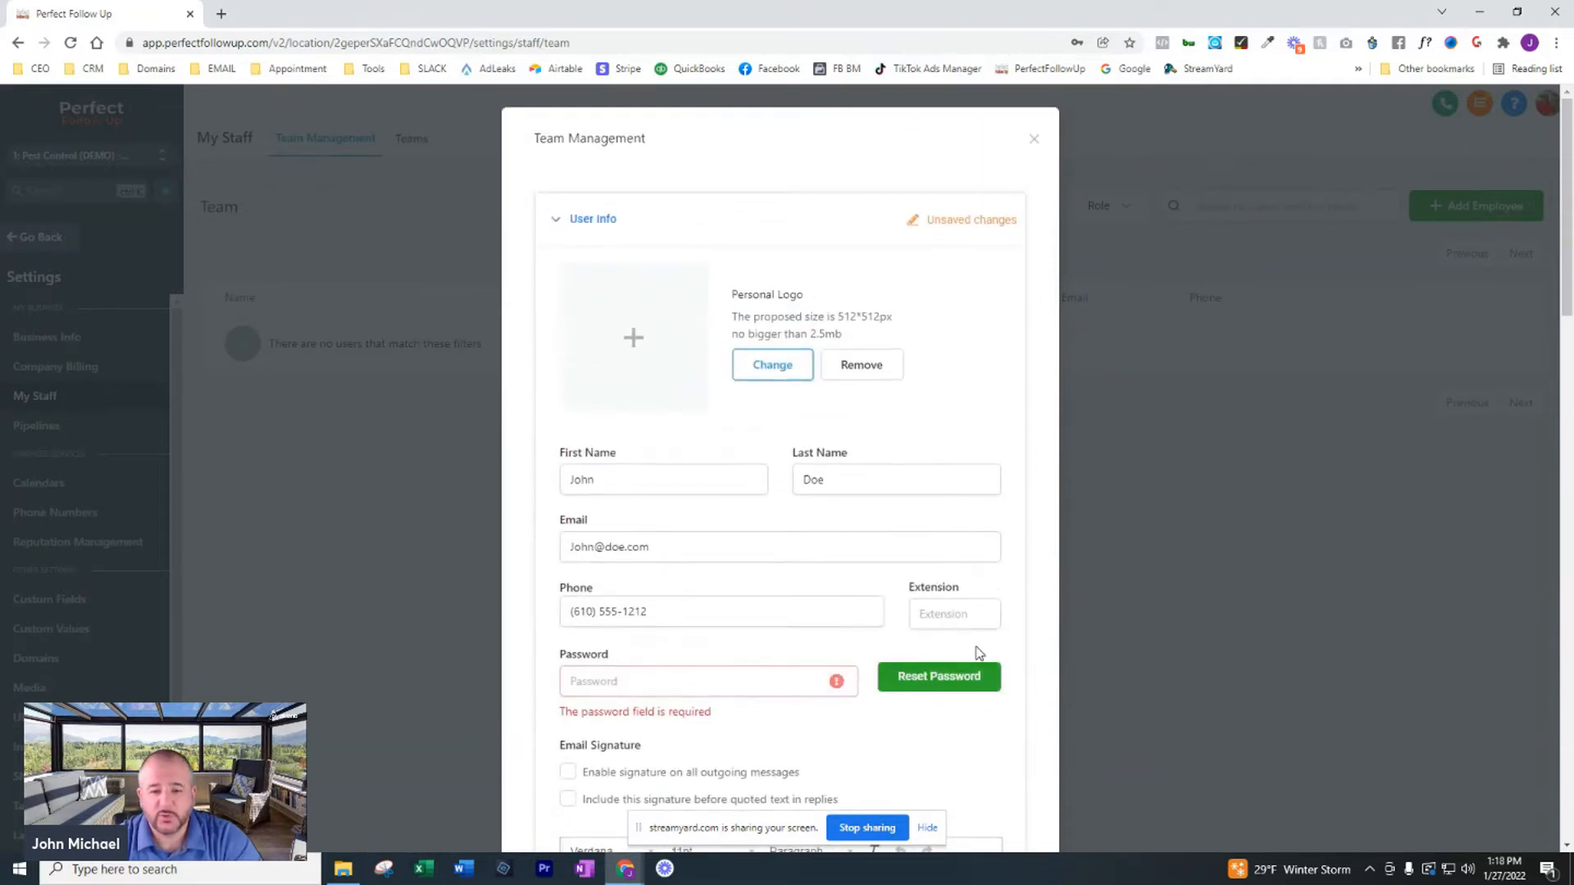
scroll(984, 655, down, 2)
scroll(755, 525, down, 10)
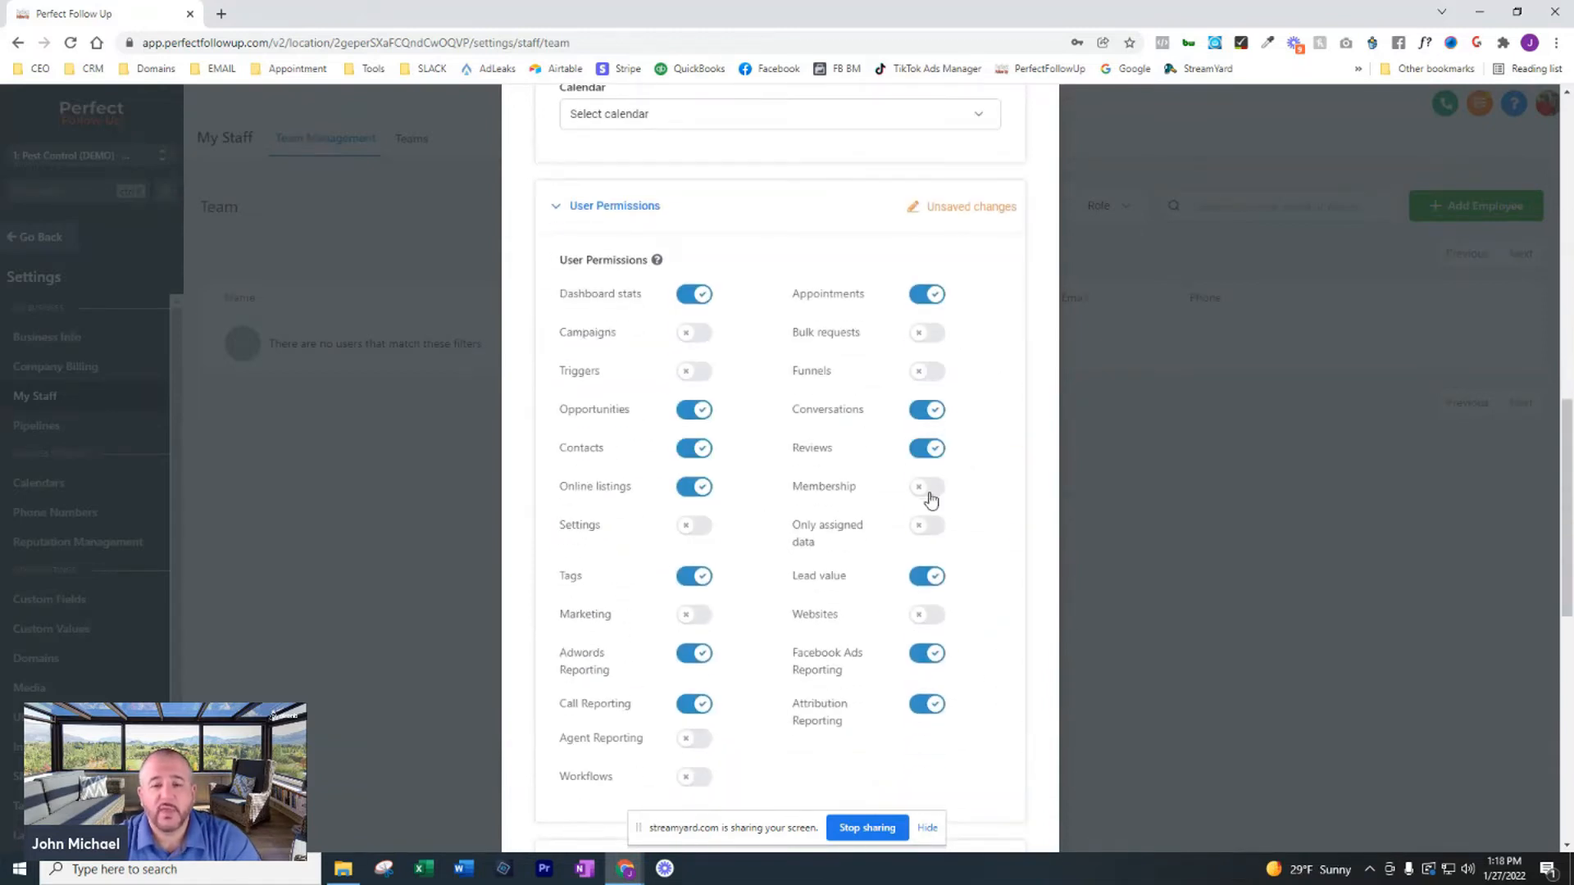
scroll(974, 518, down, 1)
scroll(974, 518, down, 9)
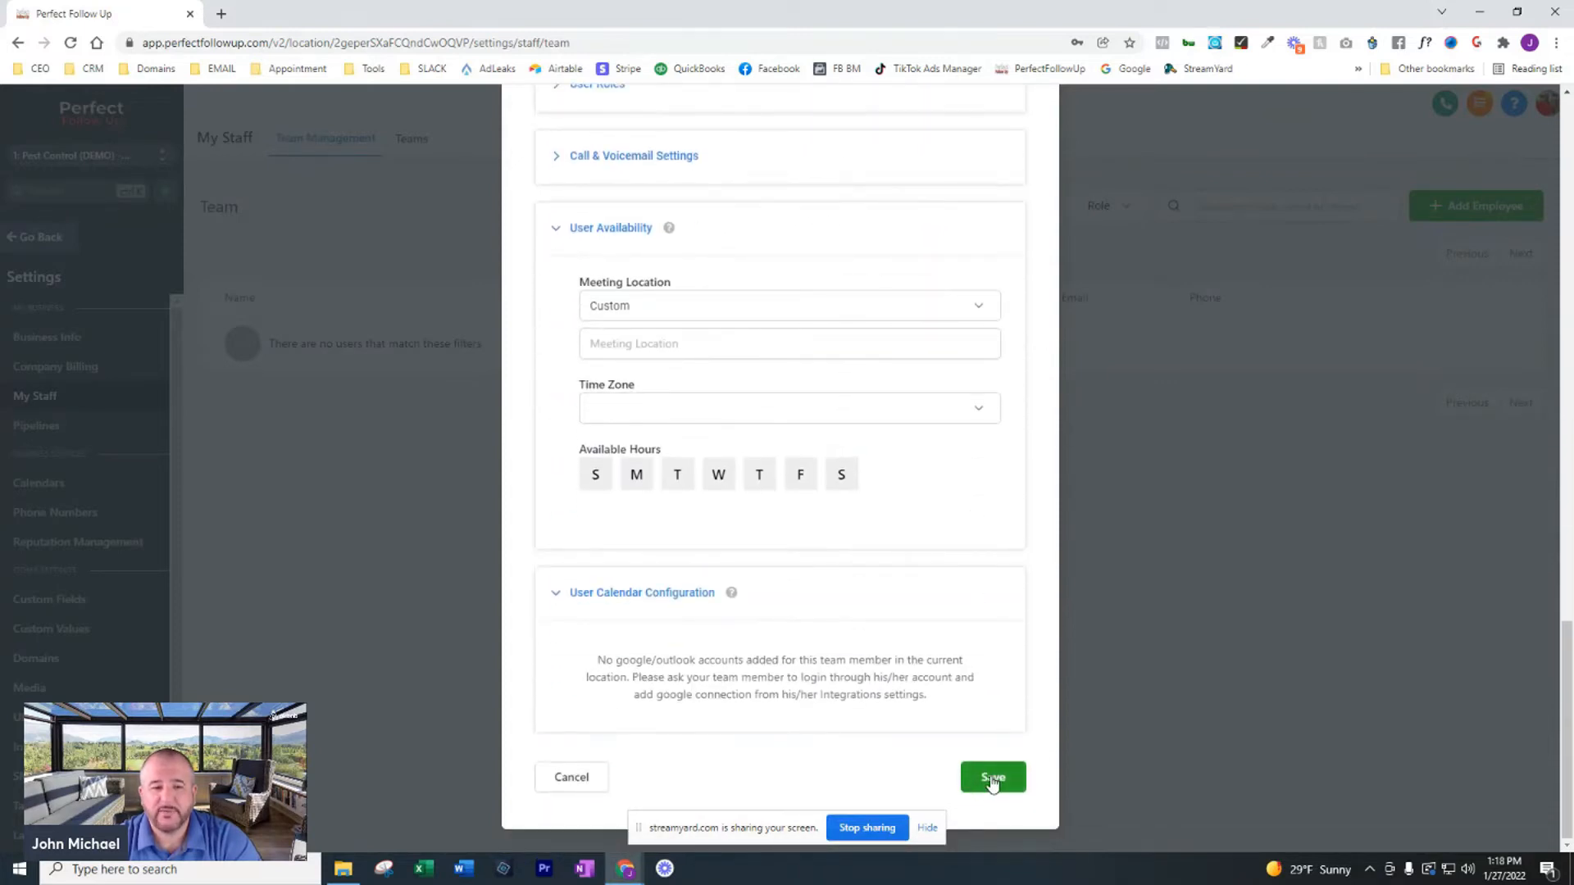
click(572, 778)
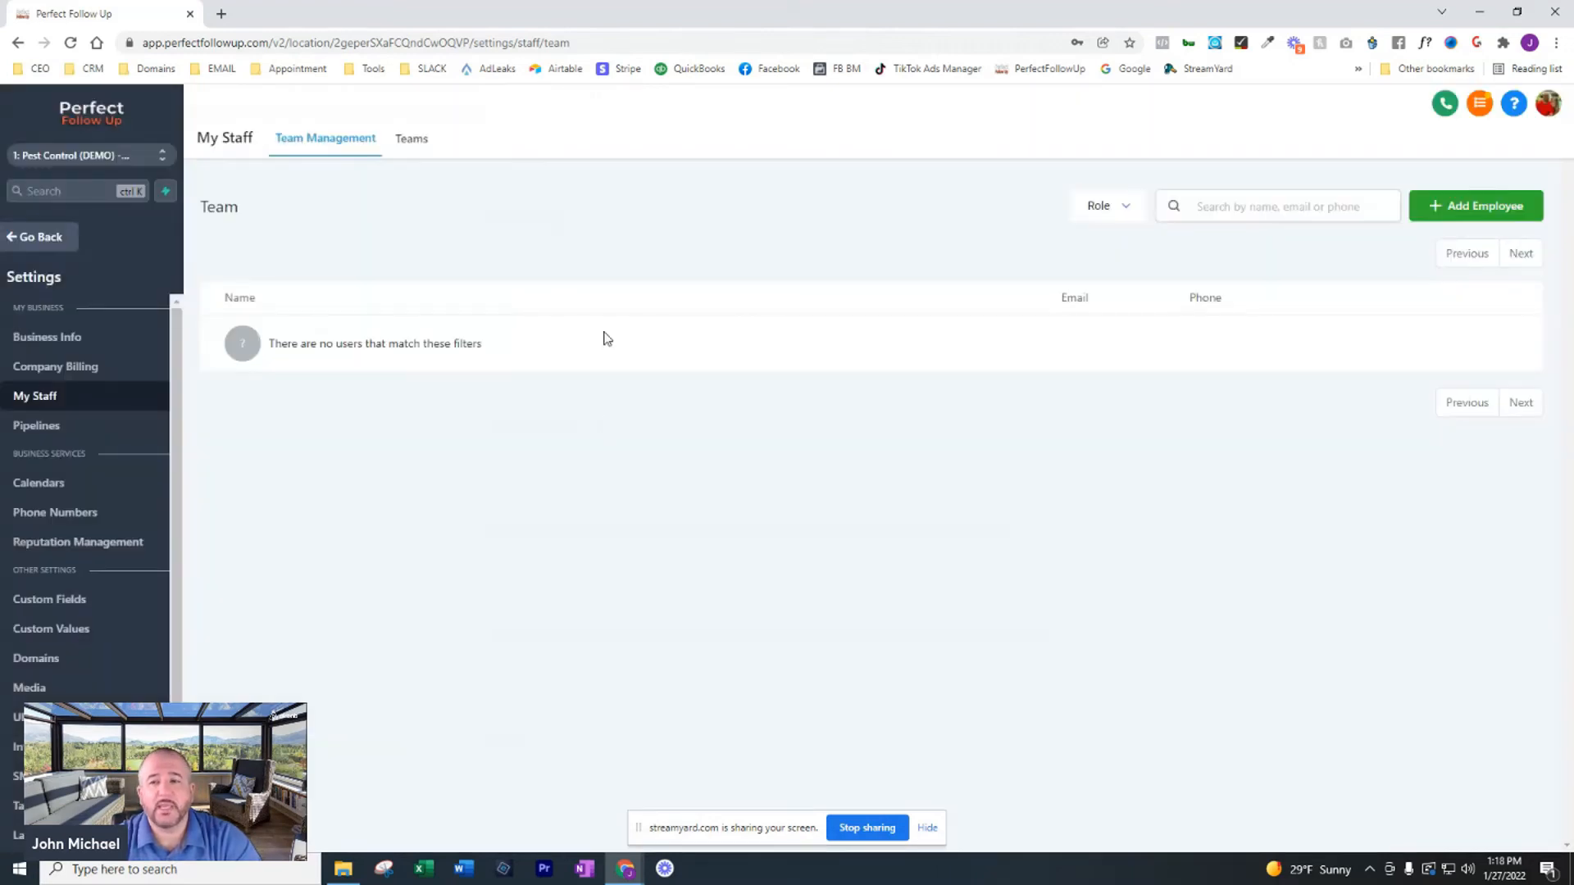